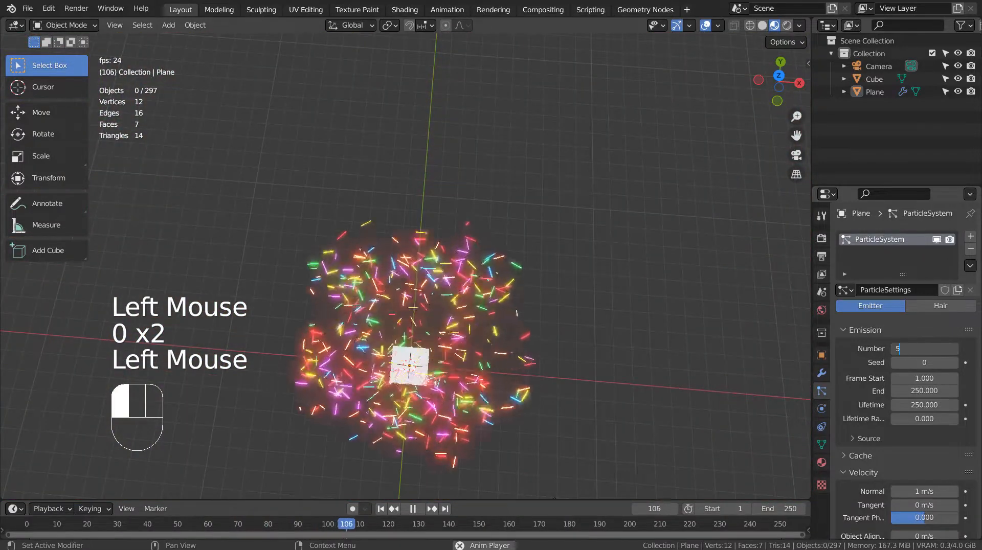
{"action": "type", "text": "000"}
{"action": "key", "text": "Return"}
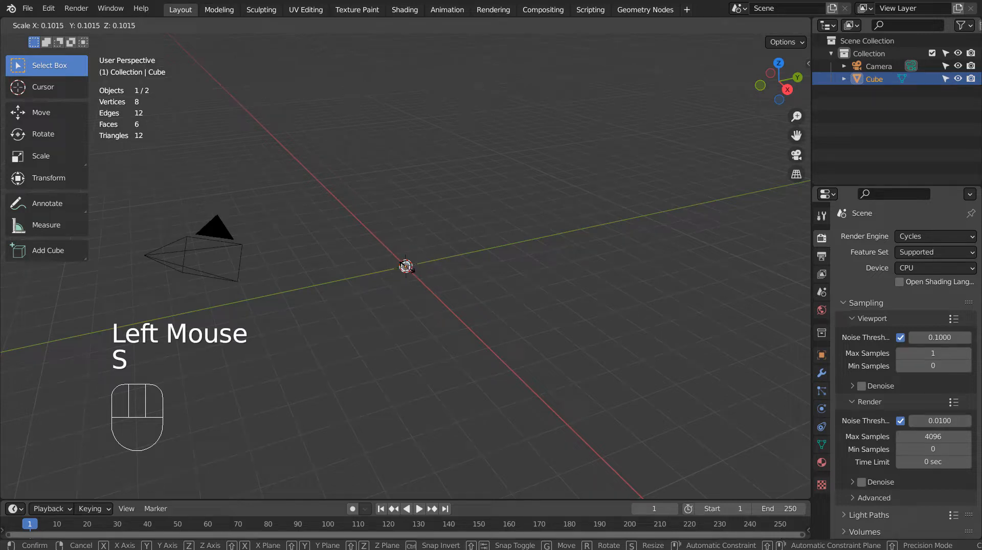
- Confirm the shrunken cube, then stretch it along X into a long thin stick
{"action": "left_click", "coordinate": [406, 266]}
{"action": "key", "text": "s"}
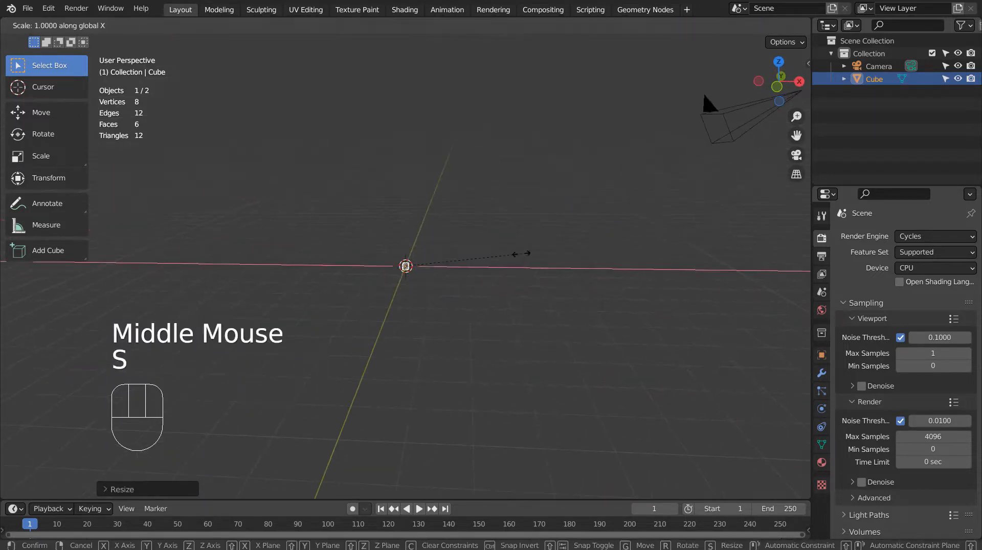
{"action": "key", "text": "s"}
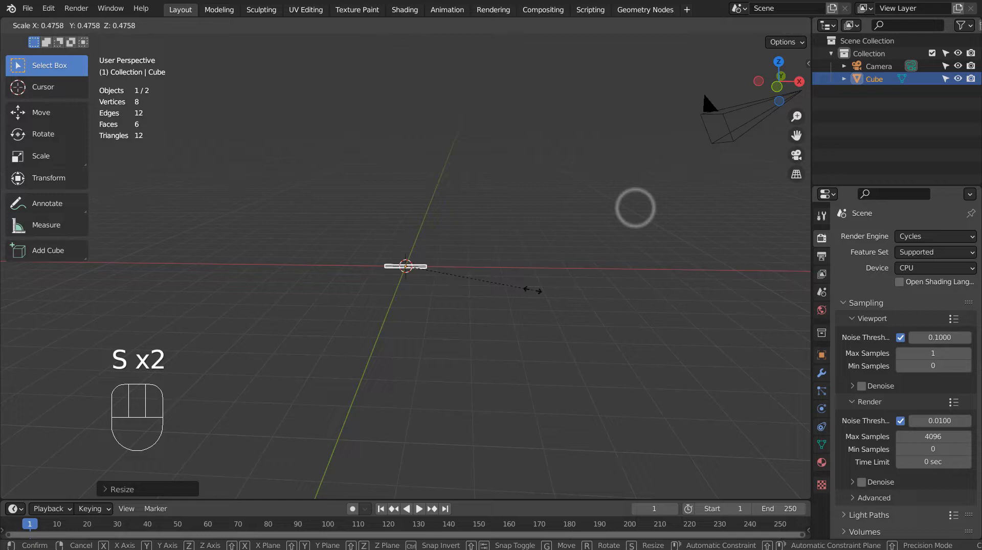
{"action": "left_click", "coordinate": [489, 290]}
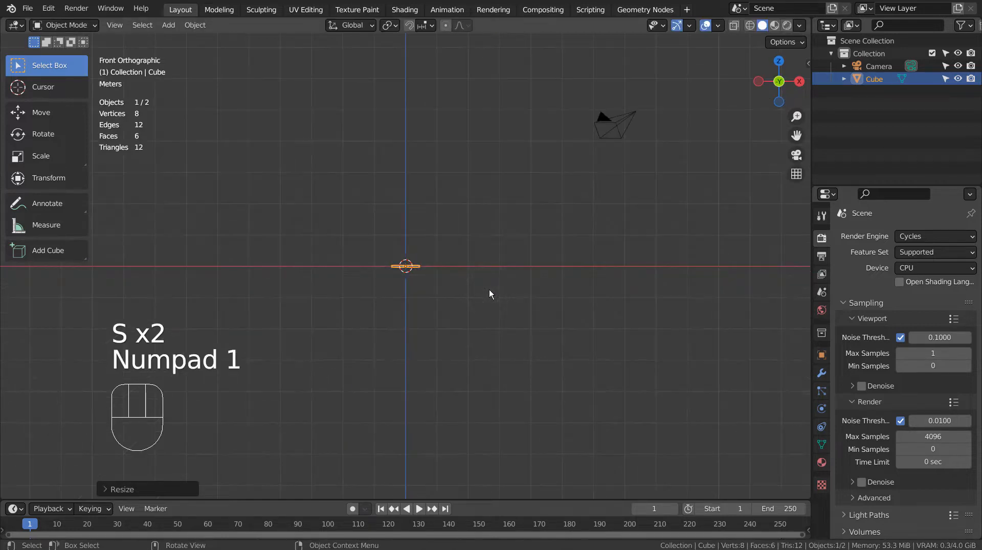
{"action": "scroll", "coordinate": [490, 290], "scroll_direction": "up", "scroll_amount": 1}
{"action": "scroll", "coordinate": [490, 290], "scroll_direction": "up", "scroll_amount": 4}
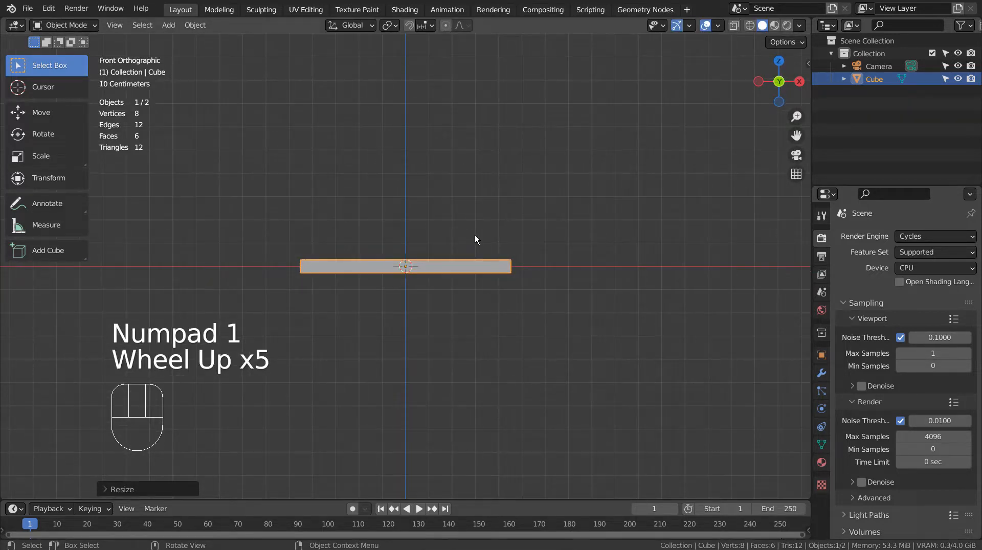
- Set the render engine to Eevee with Bloom enabled, then bring up the Add menu
{"action": "left_click", "coordinate": [946, 238]}
{"action": "left_click", "coordinate": [942, 250]}
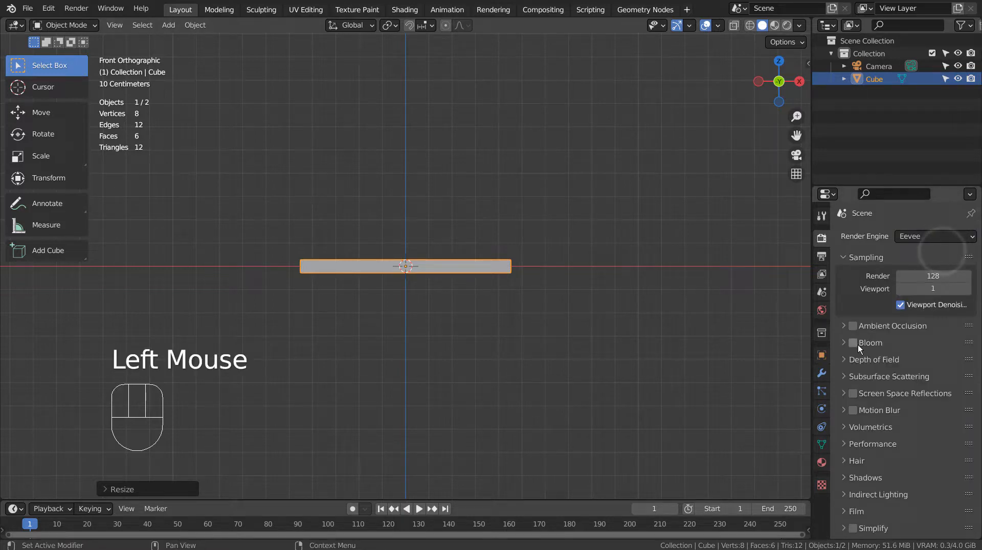
{"action": "left_click", "coordinate": [855, 343]}
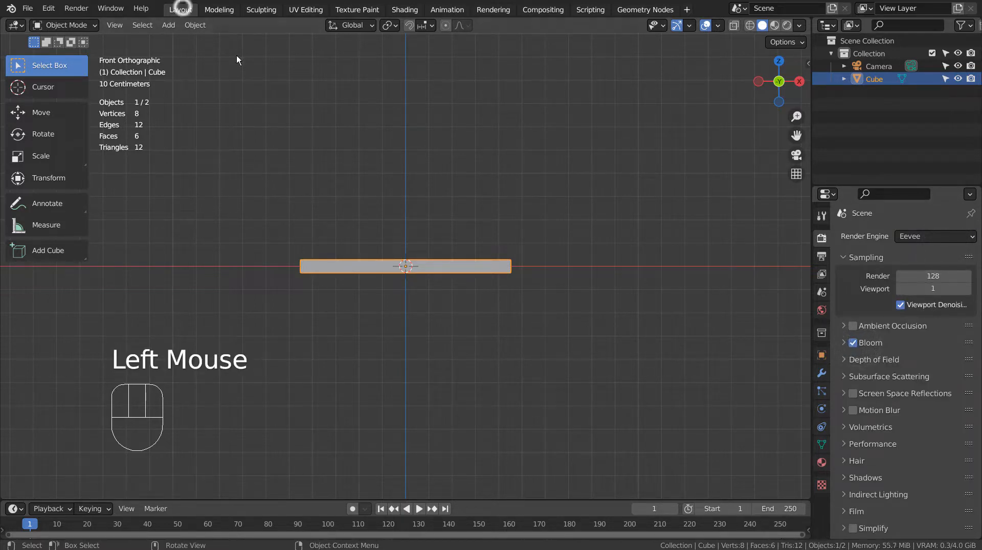
{"action": "scroll", "coordinate": [477, 228], "scroll_direction": "down", "scroll_amount": 3}
{"action": "scroll", "coordinate": [499, 223], "scroll_direction": "down", "scroll_amount": 2}
{"action": "middle_click_drag", "start_coordinate": [525, 218], "coordinate": [528, 256]}
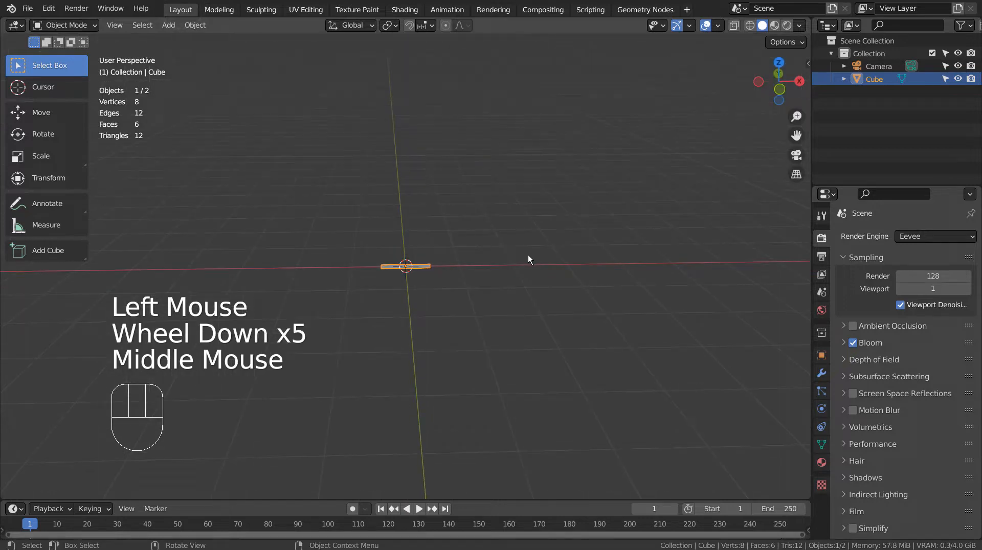
{"action": "key", "text": "shift+a"}
- Add a plane and give it a particle system with emission end set
{"action": "left_click", "coordinate": [597, 250]}
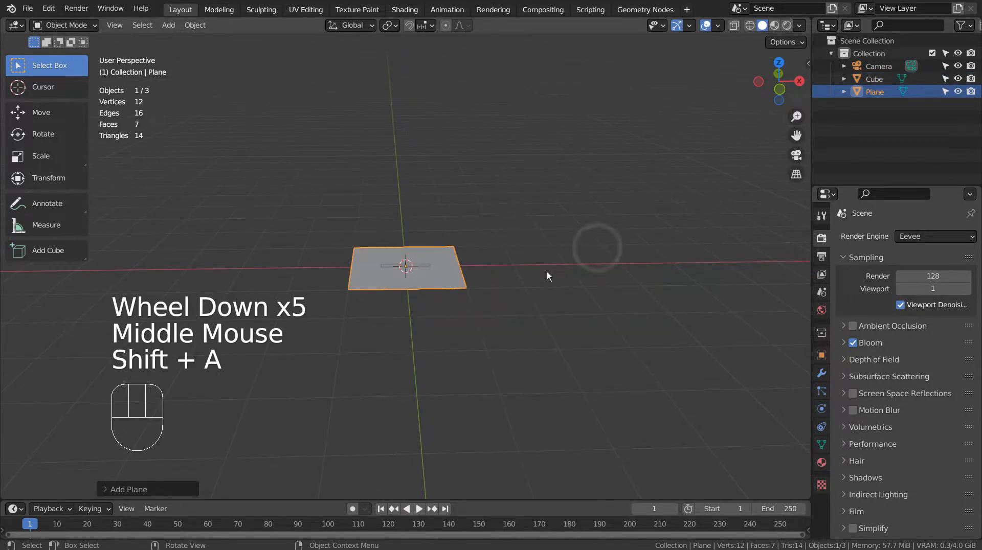
{"action": "left_click", "coordinate": [821, 389]}
{"action": "left_click", "coordinate": [970, 238]}
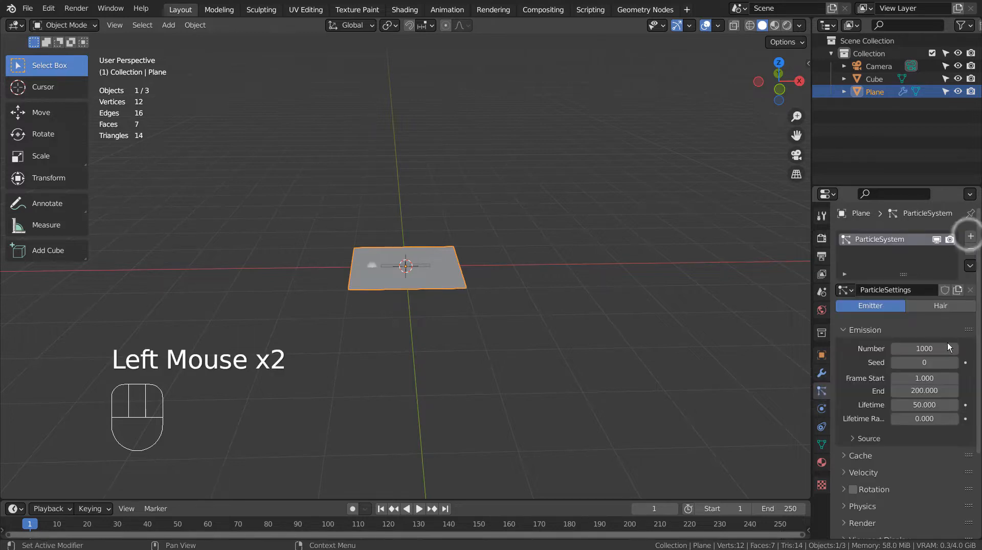
{"action": "scroll", "coordinate": [953, 376], "scroll_direction": "down", "scroll_amount": 4}
{"action": "scroll", "coordinate": [953, 376], "scroll_direction": "down", "scroll_amount": 2}
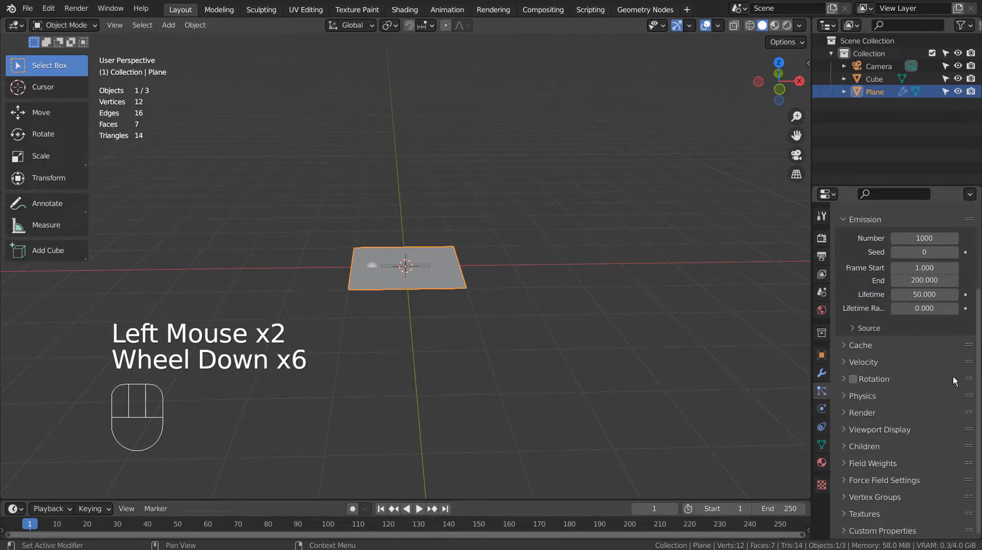
{"action": "left_click", "coordinate": [929, 279]}
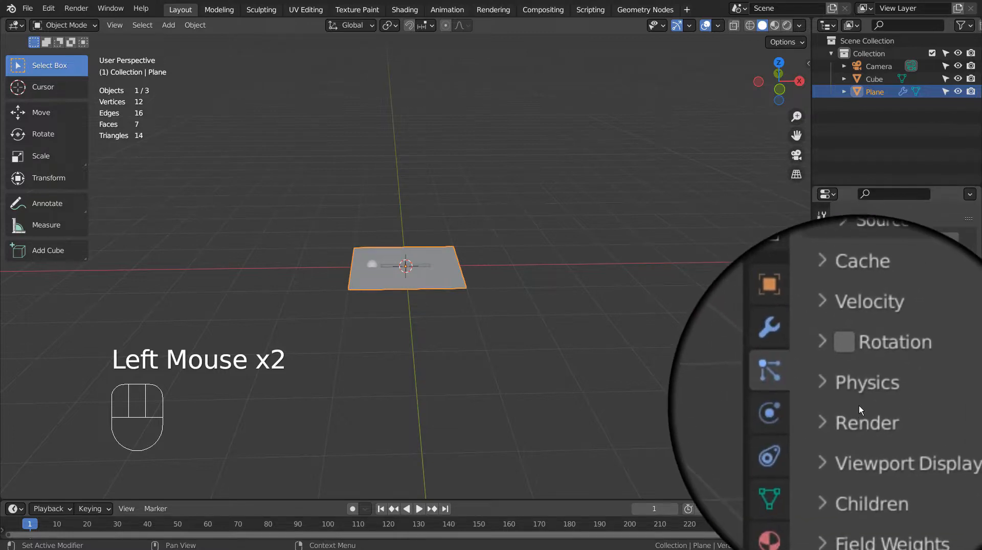
- Render the particles as objects, instancing the Cube stick
{"action": "left_click", "coordinate": [844, 414]}
{"action": "left_click", "coordinate": [968, 429]}
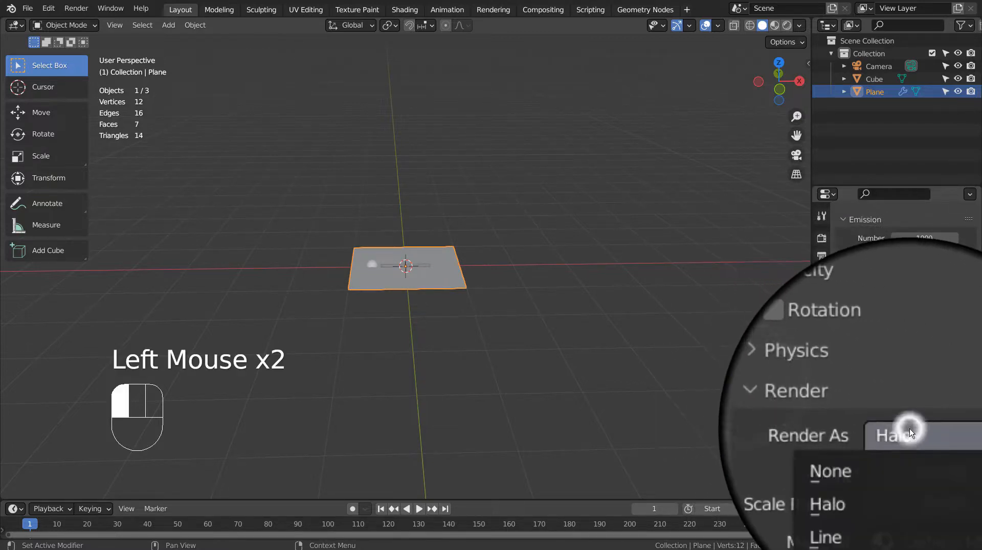
{"action": "left_click", "coordinate": [904, 504]}
{"action": "scroll", "coordinate": [909, 494], "scroll_direction": "down", "scroll_amount": 2}
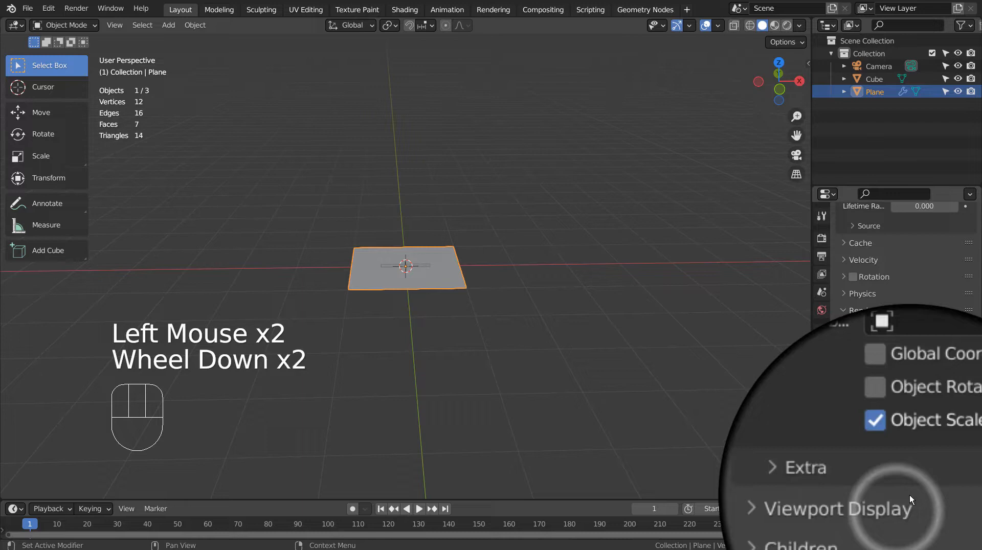
{"action": "scroll", "coordinate": [910, 459], "scroll_direction": "up", "scroll_amount": 1}
{"action": "left_click_drag", "start_coordinate": [899, 445], "coordinate": [866, 324]}
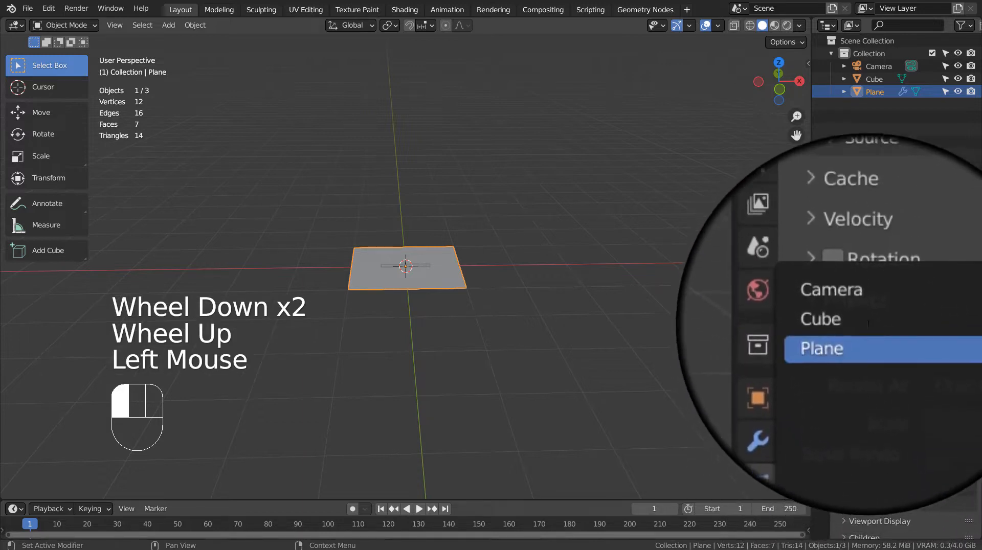
{"action": "scroll", "coordinate": [907, 423], "scroll_direction": "down", "scroll_amount": 4}
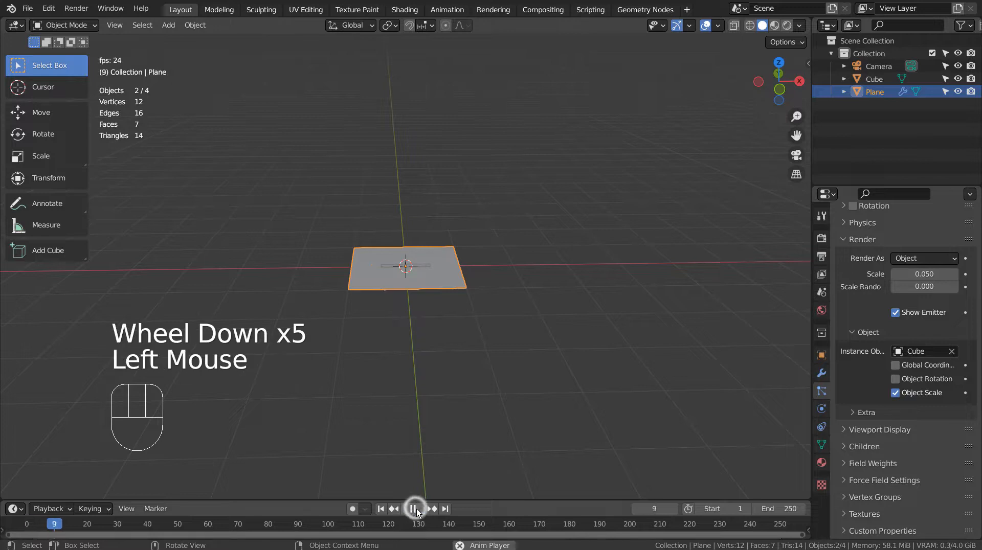
- Enable particle rotation with Randomize set to 1.0 so the sticks tumble
{"action": "middle_click_drag", "start_coordinate": [440, 412], "coordinate": [453, 367]}
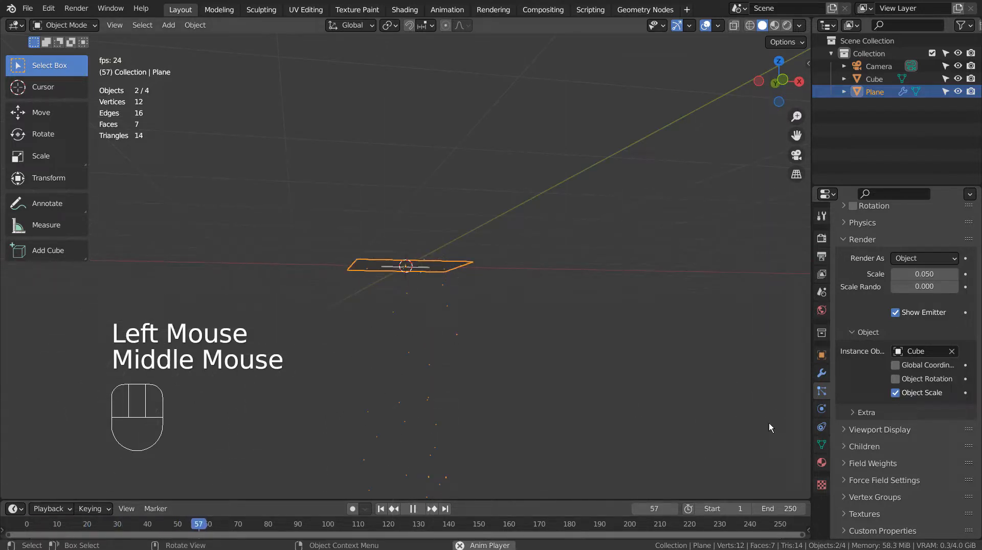
{"action": "scroll", "coordinate": [895, 428], "scroll_direction": "up", "scroll_amount": 2}
{"action": "scroll", "coordinate": [912, 414], "scroll_direction": "up", "scroll_amount": 1}
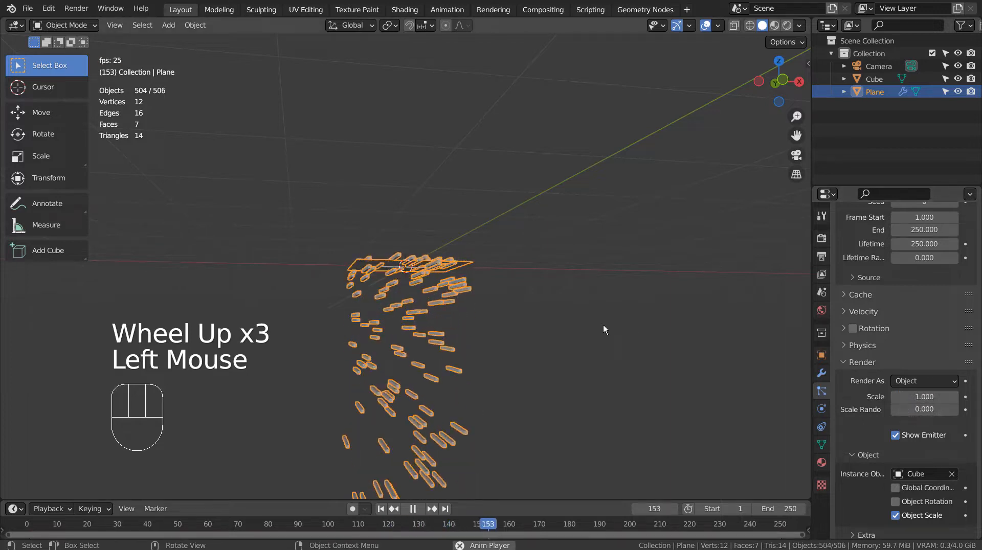
{"action": "mouse_move", "coordinate": [603, 325]}
{"action": "middle_mouse_down"}
{"action": "mouse_move", "coordinate": [654, 340]}
{"action": "mouse_move", "coordinate": [600, 353]}
{"action": "middle_mouse_up"}
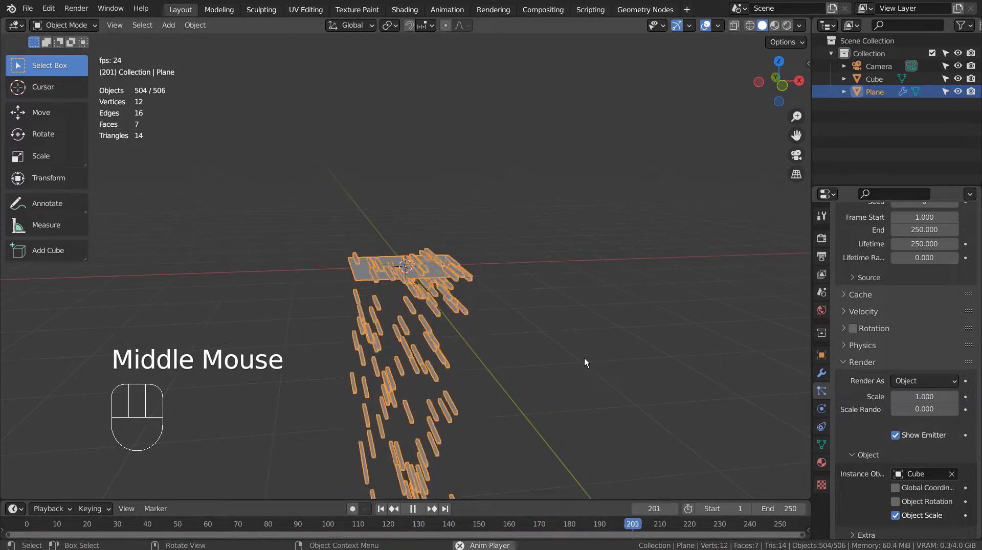
{"action": "left_click", "coordinate": [854, 328]}
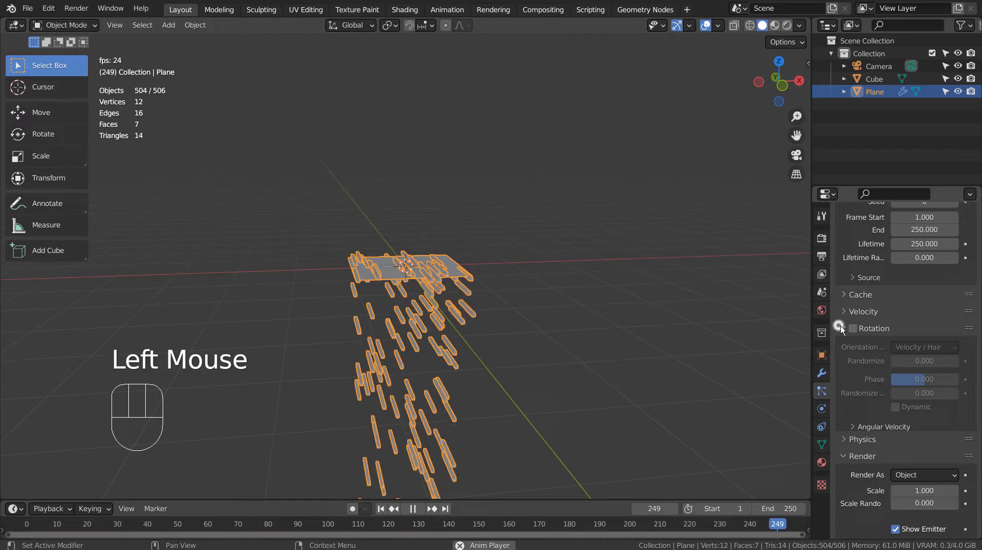
{"action": "left_click", "coordinate": [853, 329]}
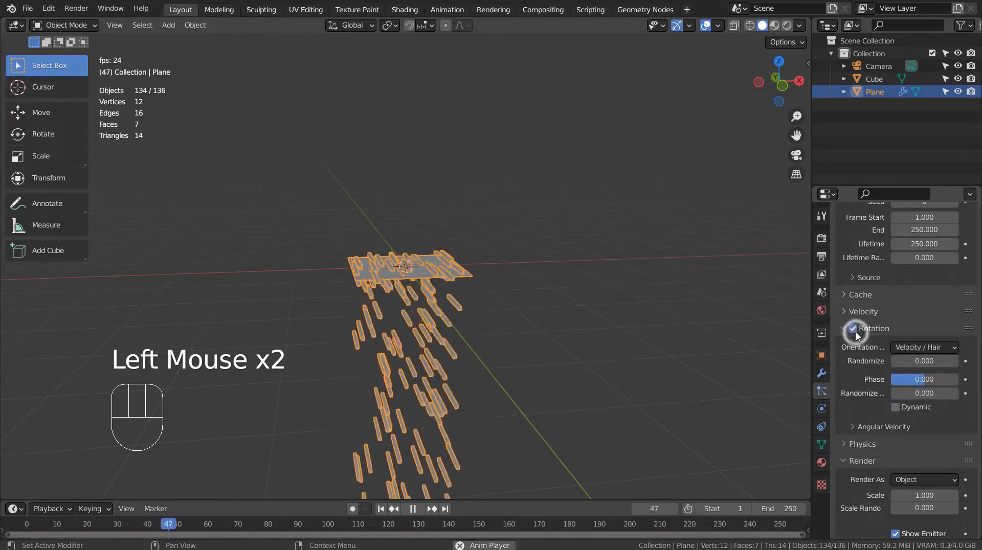
{"action": "left_click", "coordinate": [916, 360]}
{"action": "type", "text": "1"}
{"action": "key", "text": "Return"}
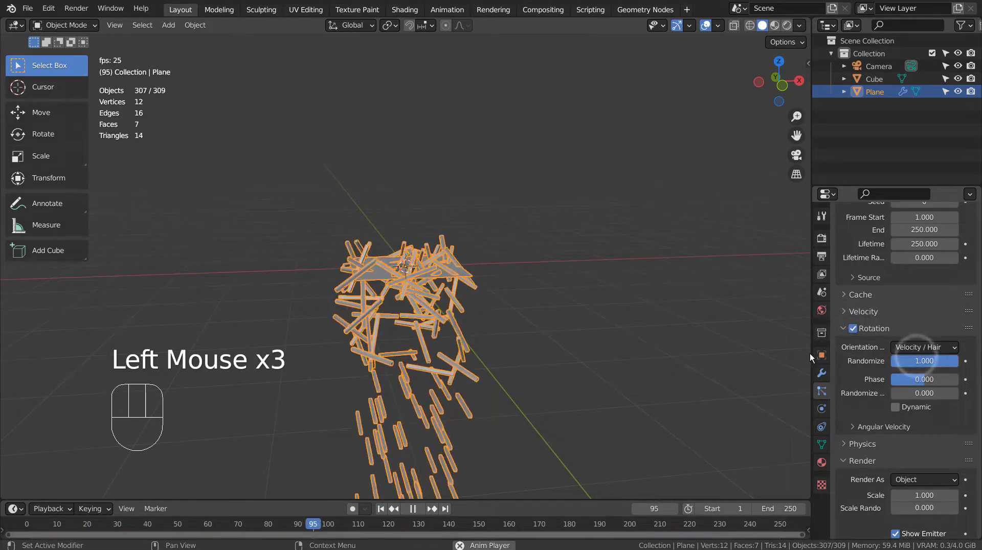
{"action": "middle_click", "coordinate": [536, 365]}
{"action": "mouse_move", "coordinate": [536, 365]}
{"action": "middle_mouse_down"}
{"action": "mouse_move", "coordinate": [680, 323]}
{"action": "mouse_move", "coordinate": [530, 364]}
{"action": "mouse_move", "coordinate": [539, 375]}
{"action": "mouse_move", "coordinate": [621, 266]}
{"action": "middle_mouse_up"}
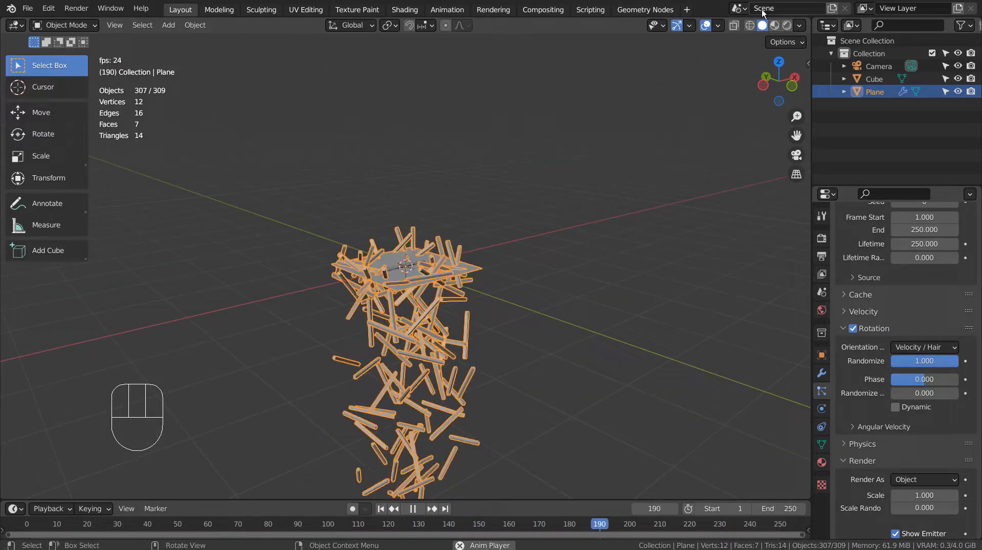
- Switch to Rendered viewport shading and start changing the particle scale to 0.5
{"action": "left_click", "coordinate": [775, 25]}
{"action": "left_click", "coordinate": [680, 306]}
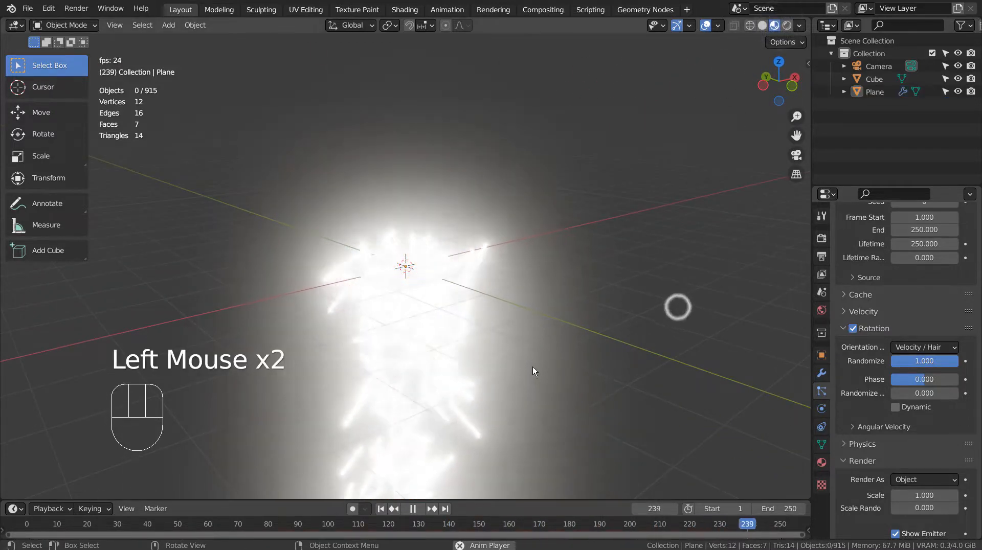
{"action": "mouse_move", "coordinate": [532, 366]}
{"action": "middle_mouse_down"}
{"action": "mouse_move", "coordinate": [600, 332]}
{"action": "mouse_move", "coordinate": [498, 361]}
{"action": "mouse_move", "coordinate": [458, 350]}
{"action": "middle_mouse_up"}
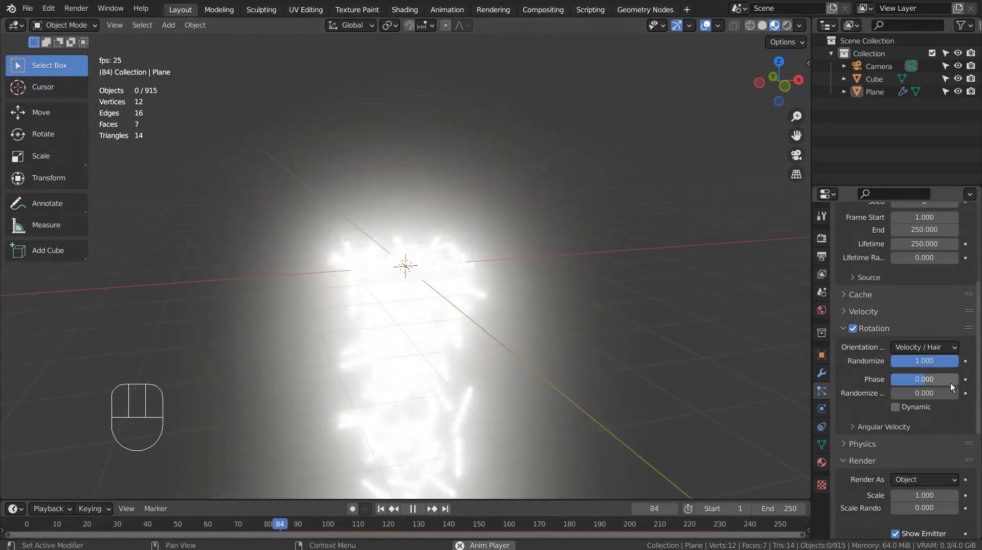
{"action": "scroll", "coordinate": [950, 385], "scroll_direction": "down", "scroll_amount": 1}
{"action": "scroll", "coordinate": [950, 384], "scroll_direction": "down", "scroll_amount": 2}
{"action": "scroll", "coordinate": [950, 384], "scroll_direction": "down", "scroll_amount": 2}
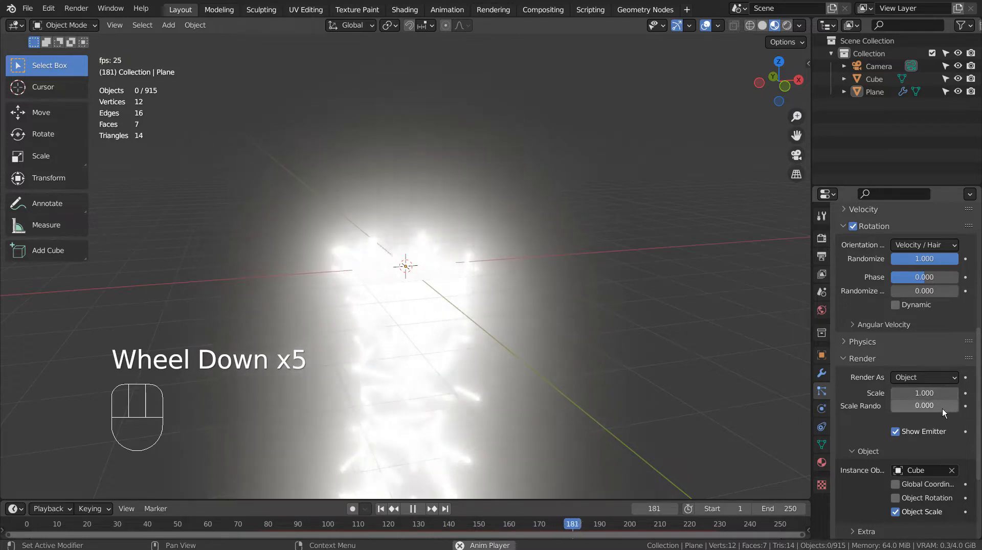
{"action": "left_click", "coordinate": [937, 390]}
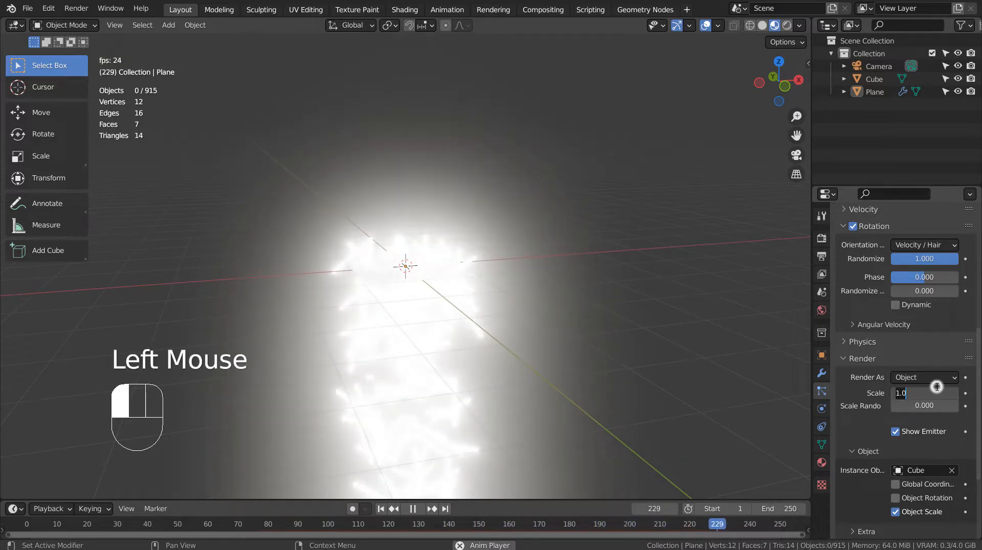
{"action": "key", "text": "BackSpace"}
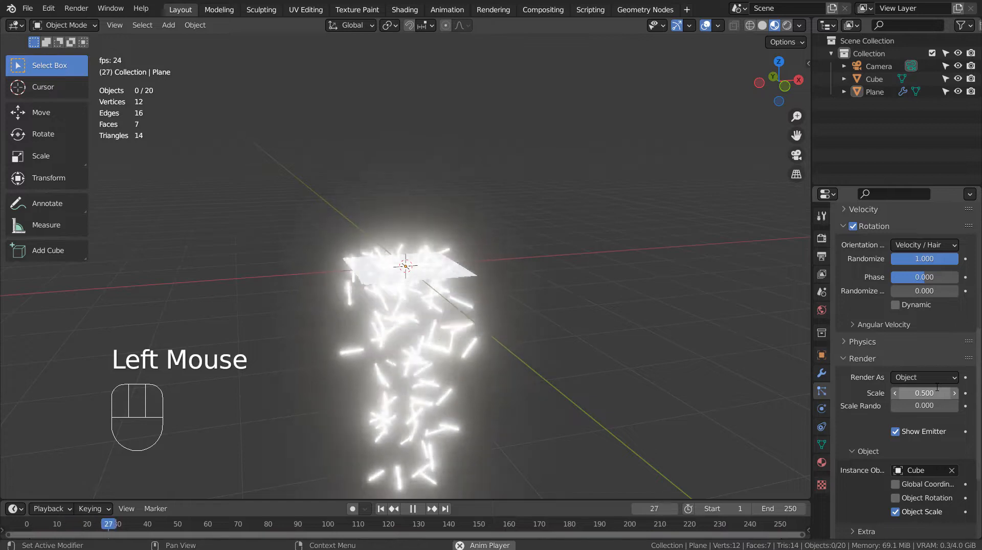
{"action": "scroll", "coordinate": [935, 416], "scroll_direction": "down", "scroll_amount": 1}
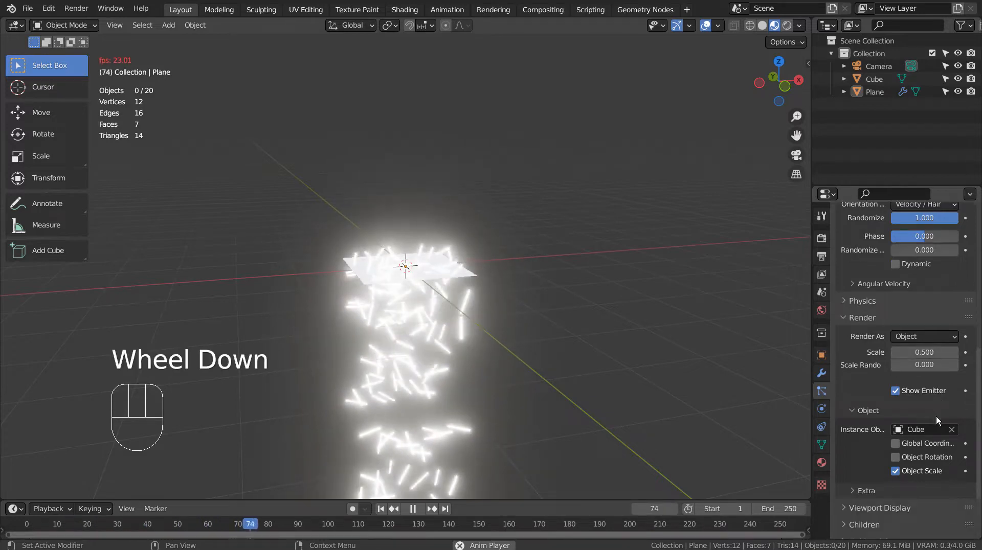
{"action": "scroll", "coordinate": [936, 417], "scroll_direction": "down", "scroll_amount": 4}
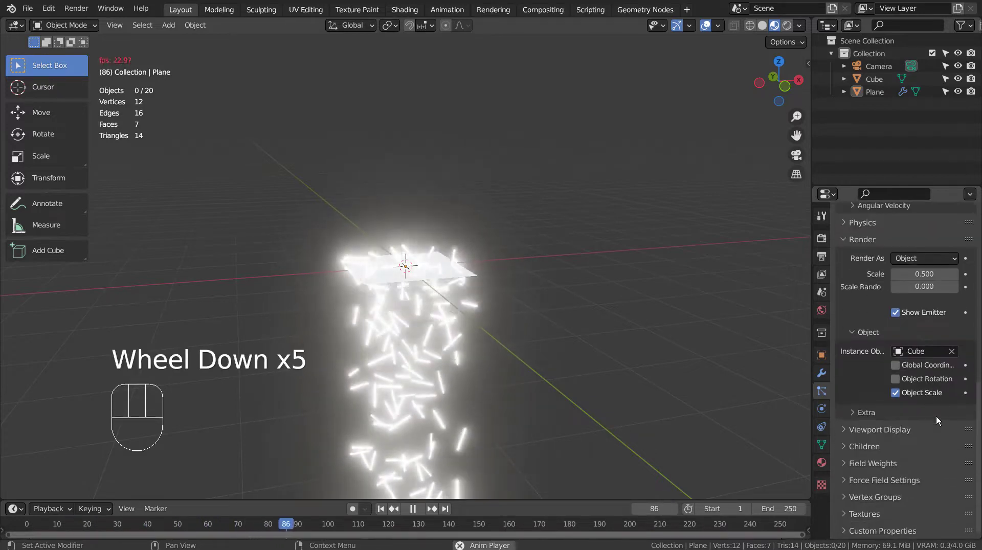
- Set the particles' Gravity field weight to -1 so the sticks rise upward
{"action": "left_click", "coordinate": [845, 464]}
{"action": "double_click", "coordinate": [924, 498]}
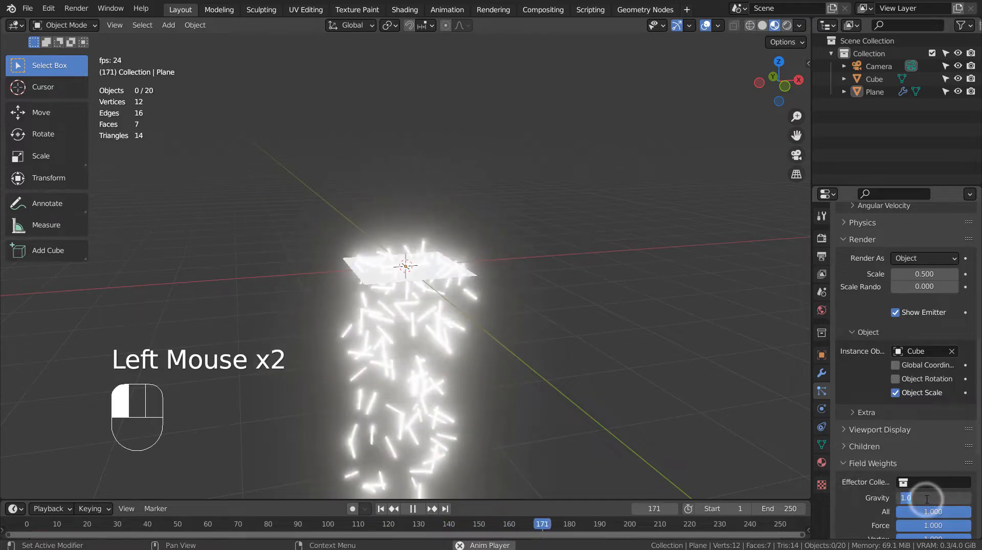
{"action": "type", "text": "-1"}
{"action": "key", "text": "Return"}
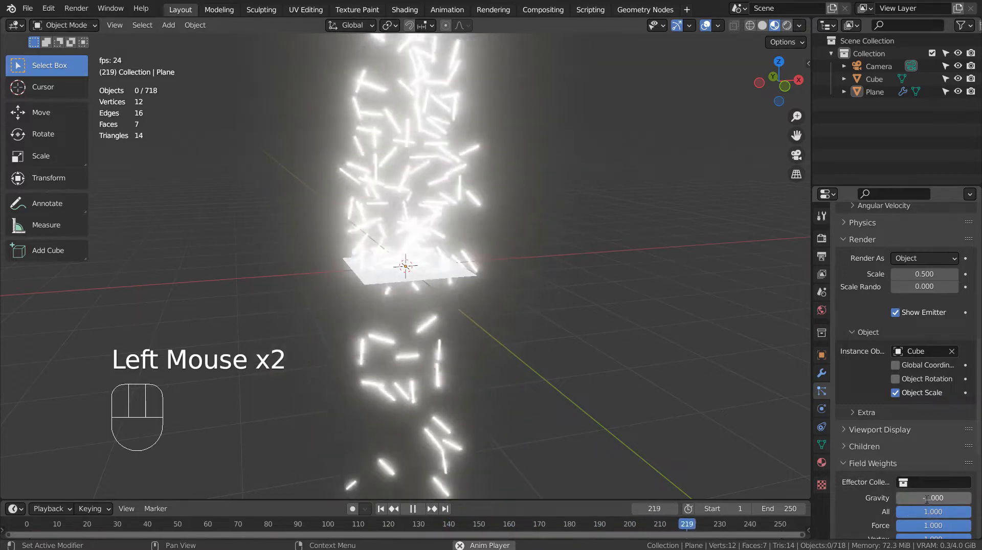
{"action": "mouse_move", "coordinate": [621, 334]}
{"action": "middle_mouse_down"}
{"action": "mouse_move", "coordinate": [600, 318]}
{"action": "mouse_move", "coordinate": [584, 234]}
{"action": "mouse_move", "coordinate": [579, 296]}
{"action": "middle_mouse_up"}
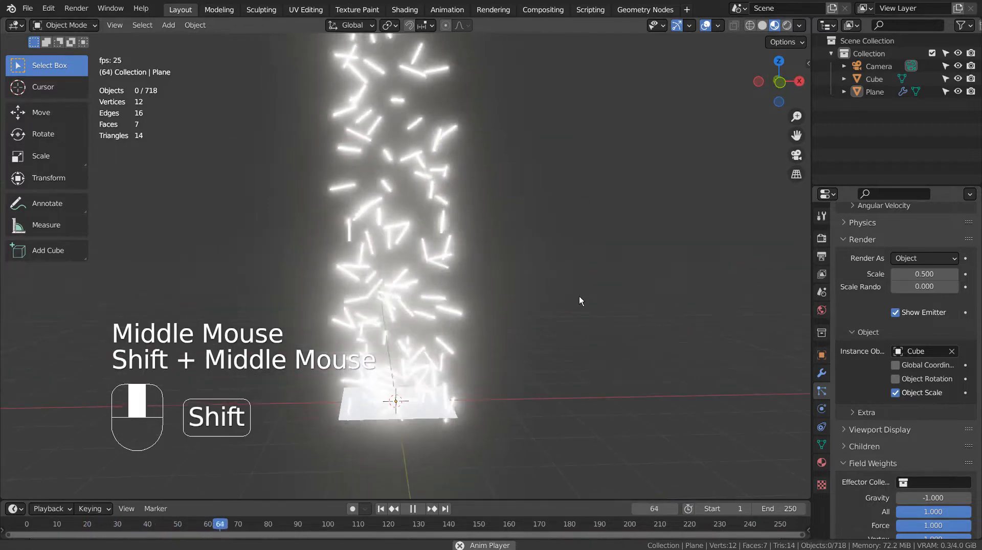
{"action": "scroll", "coordinate": [847, 331], "scroll_direction": "up", "scroll_amount": 5}
- Drag the rotation Randomize value up for fully random tumbling angles
{"action": "double_click", "coordinate": [847, 331]}
{"action": "left_click_drag", "start_coordinate": [916, 450], "coordinate": [937, 450]}
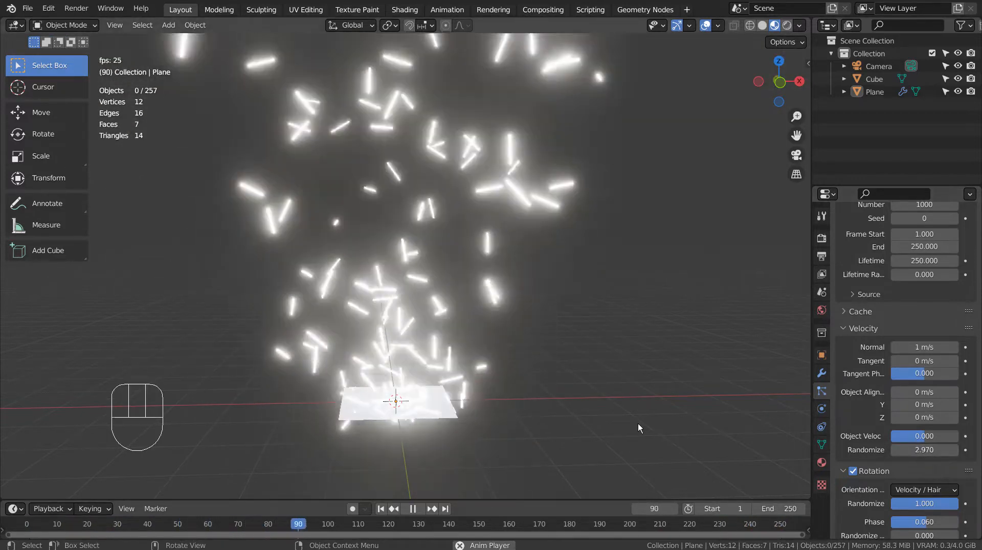
{"action": "middle_click_drag", "start_coordinate": [631, 422], "coordinate": [628, 386]}
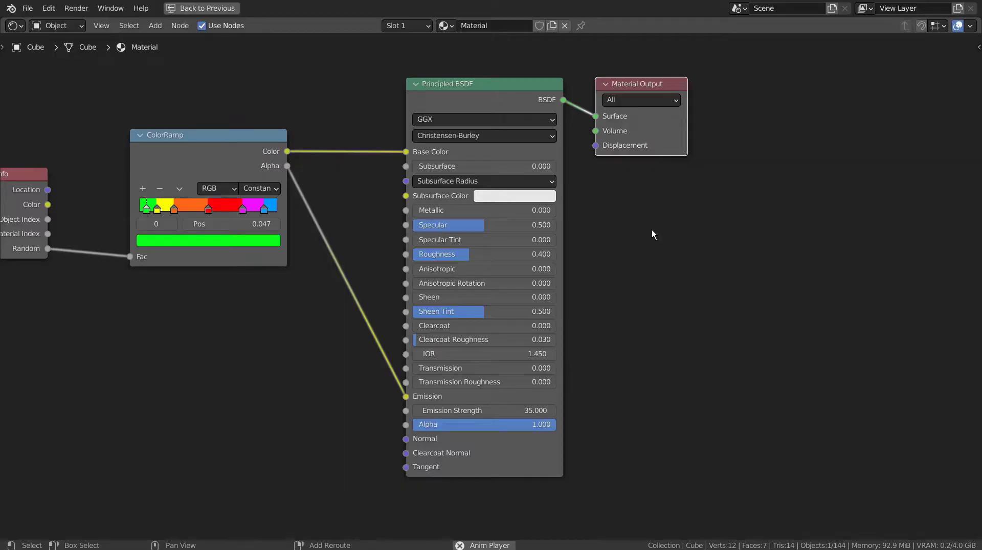
- Arrange the node editor view around the ColorRamp-to-Emission material graph
{"action": "middle_click_drag", "start_coordinate": [652, 229], "coordinate": [753, 258]}
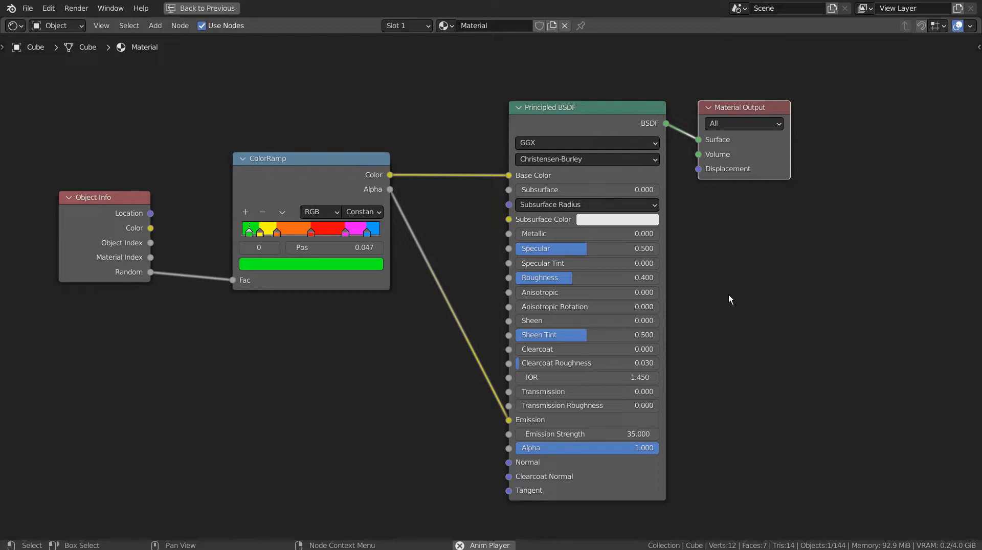
{"action": "key", "text": "ctrl+space"}
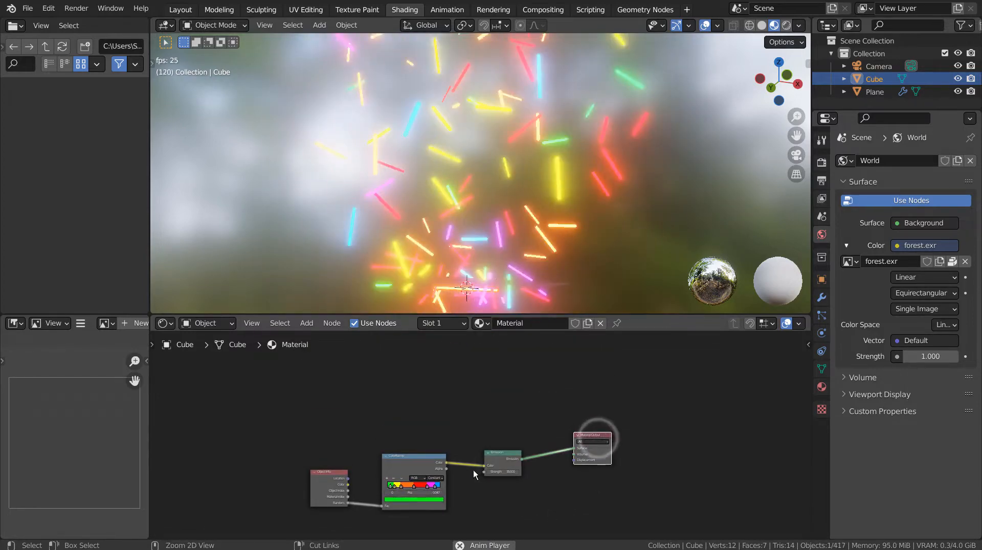
{"action": "key", "text": "ctrl+space"}
{"action": "middle_click_drag", "start_coordinate": [566, 424], "coordinate": [562, 369]}
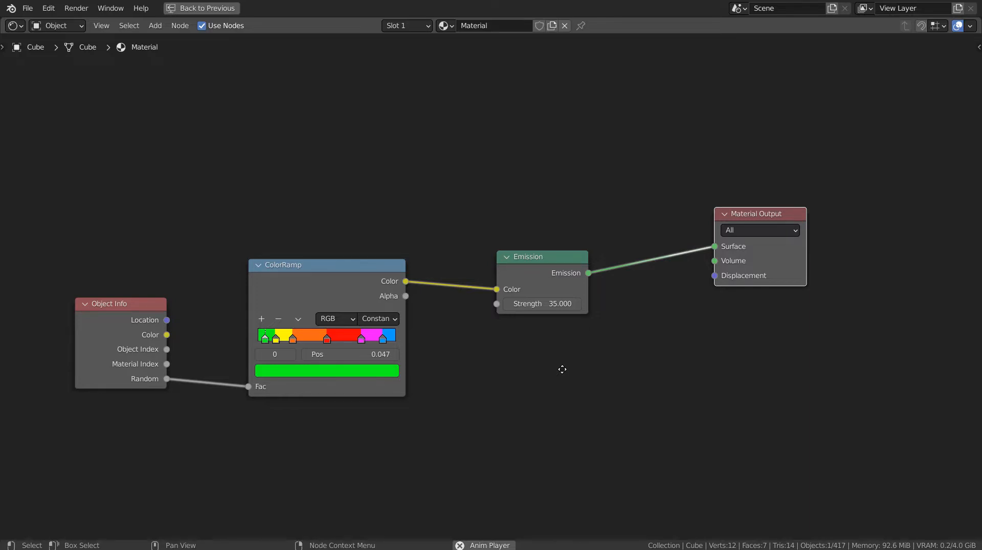
{"action": "key", "text": "ctrl+space"}
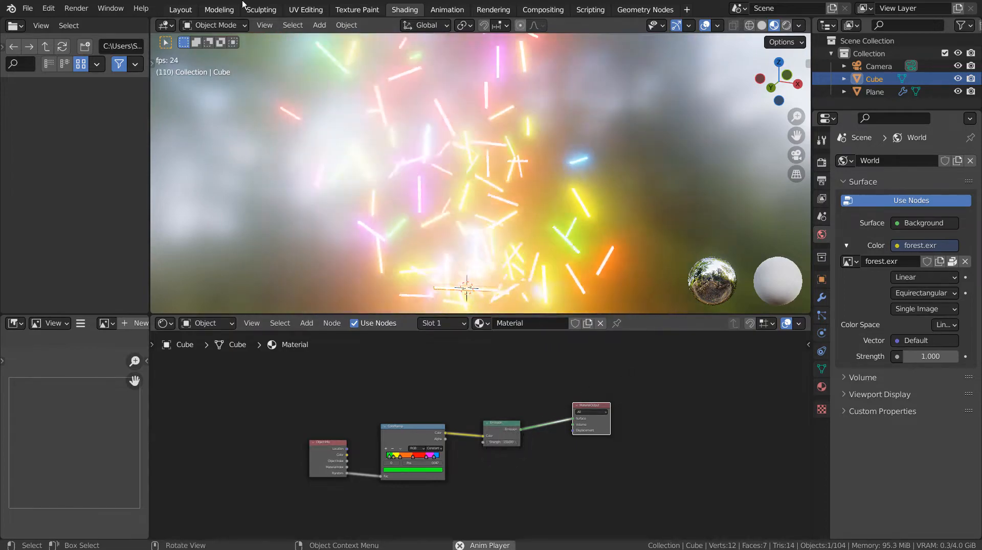
- Return to the Layout workspace and select the Plane in the Outliner
{"action": "left_click", "coordinate": [180, 9]}
{"action": "scroll", "coordinate": [584, 293], "scroll_direction": "down", "scroll_amount": 1}
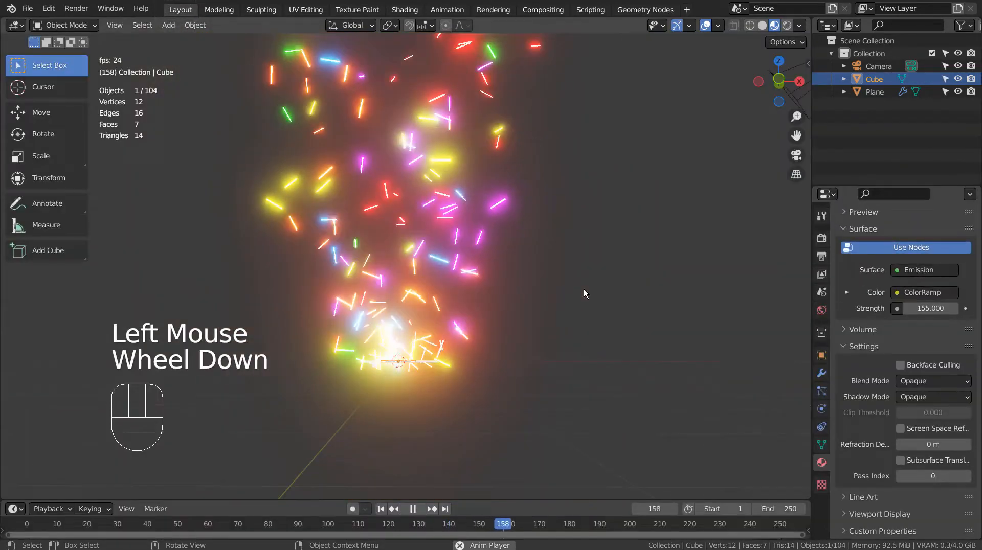
{"action": "mouse_move", "coordinate": [584, 289]}
{"action": "middle_mouse_down"}
{"action": "mouse_move", "coordinate": [649, 288]}
{"action": "mouse_move", "coordinate": [602, 219]}
{"action": "mouse_move", "coordinate": [615, 344]}
{"action": "middle_mouse_up"}
{"action": "scroll", "coordinate": [594, 288], "scroll_direction": "up", "scroll_amount": 1}
{"action": "middle_click", "coordinate": [594, 287]}
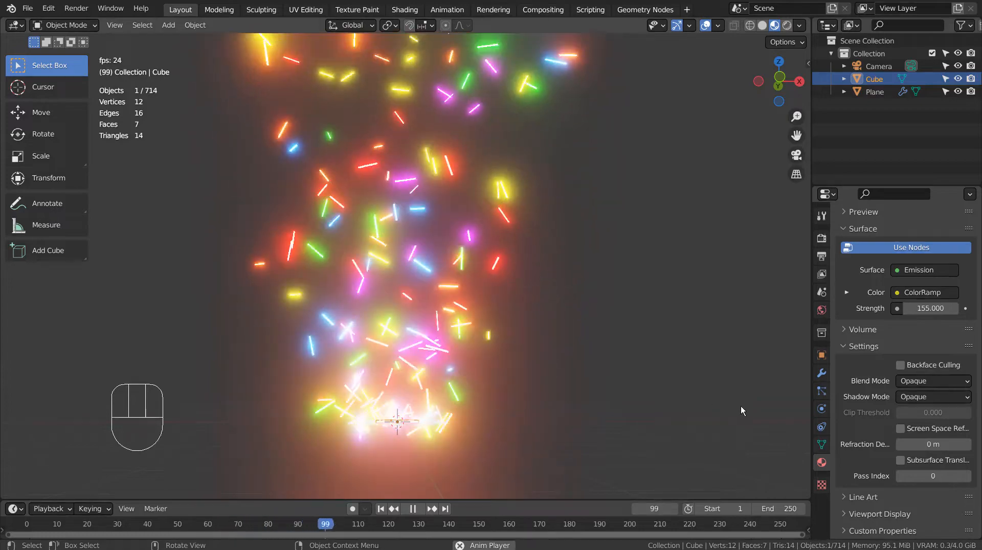
{"action": "scroll", "coordinate": [886, 396], "scroll_direction": "up", "scroll_amount": 4}
{"action": "scroll", "coordinate": [876, 393], "scroll_direction": "down", "scroll_amount": 1}
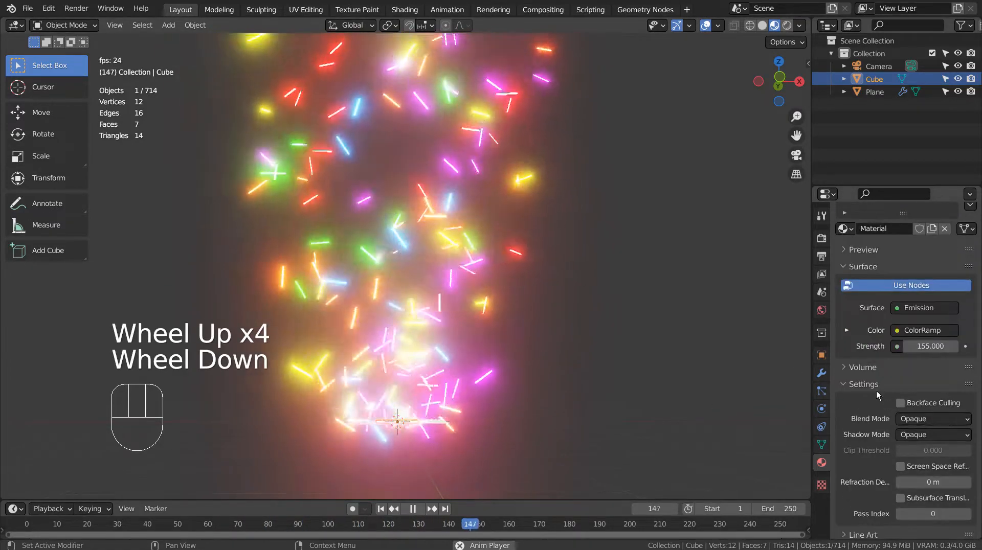
{"action": "left_click", "coordinate": [871, 79]}
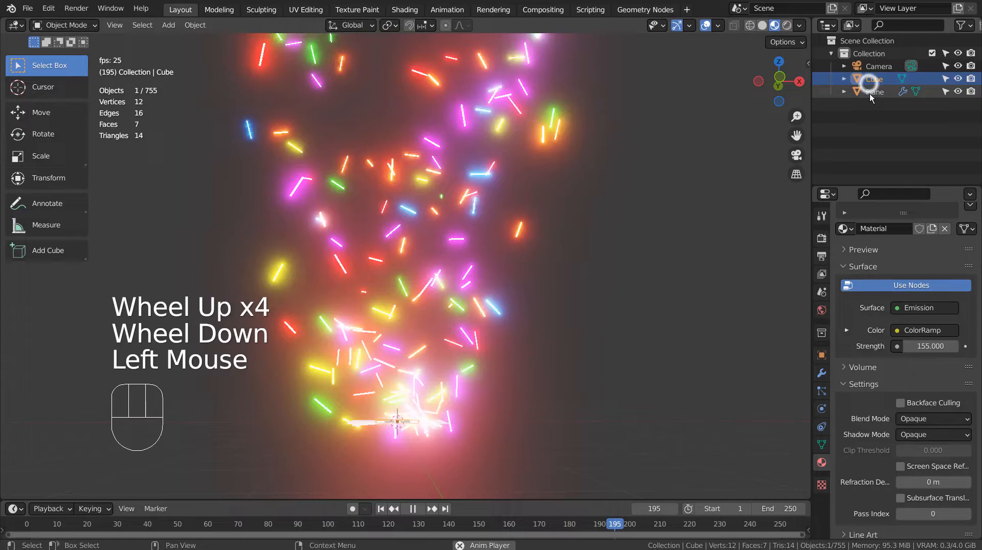
- Try particle counts of 5000 and 1, then settle on 3000 emitted particles
{"action": "left_click", "coordinate": [823, 395]}
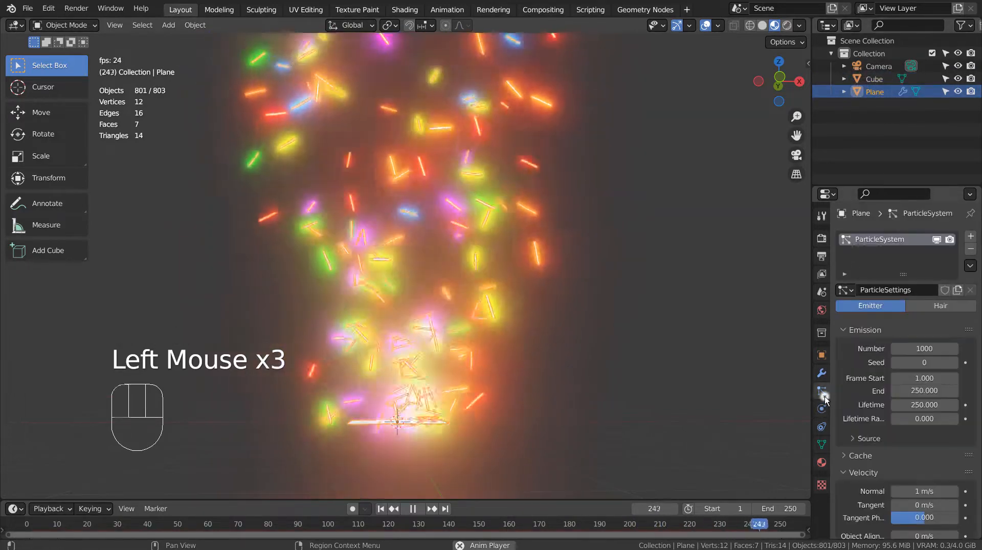
{"action": "left_click", "coordinate": [936, 346]}
{"action": "type", "text": "5"}
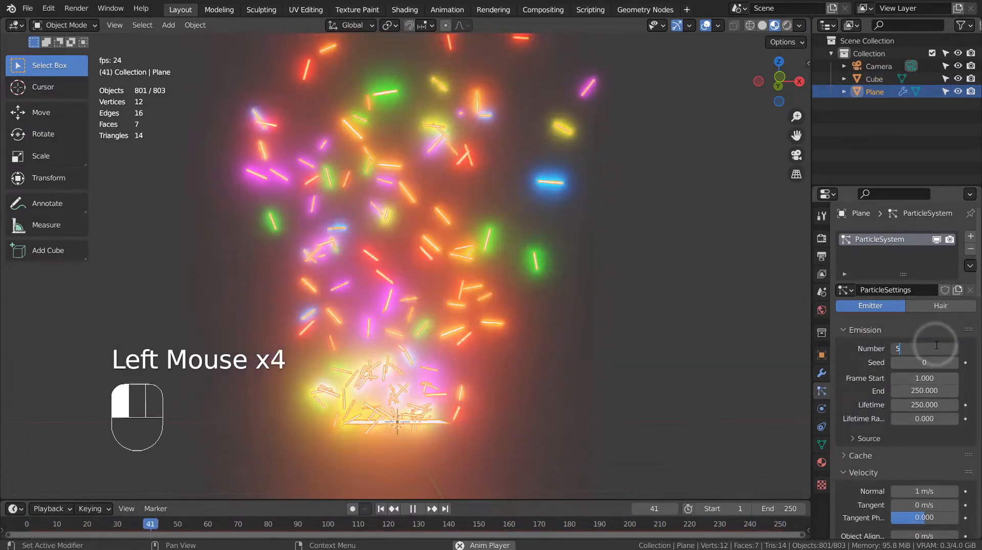
{"action": "type", "text": "000"}
{"action": "key", "text": "Return"}
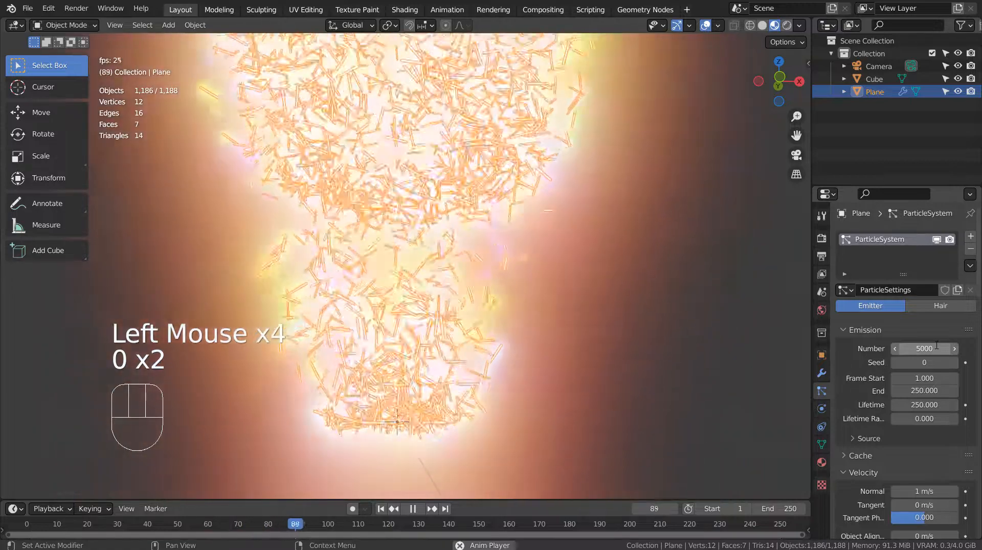
{"action": "scroll", "coordinate": [634, 380], "scroll_direction": "down", "scroll_amount": 3}
{"action": "middle_click_drag", "start_coordinate": [634, 296], "coordinate": [635, 311]}
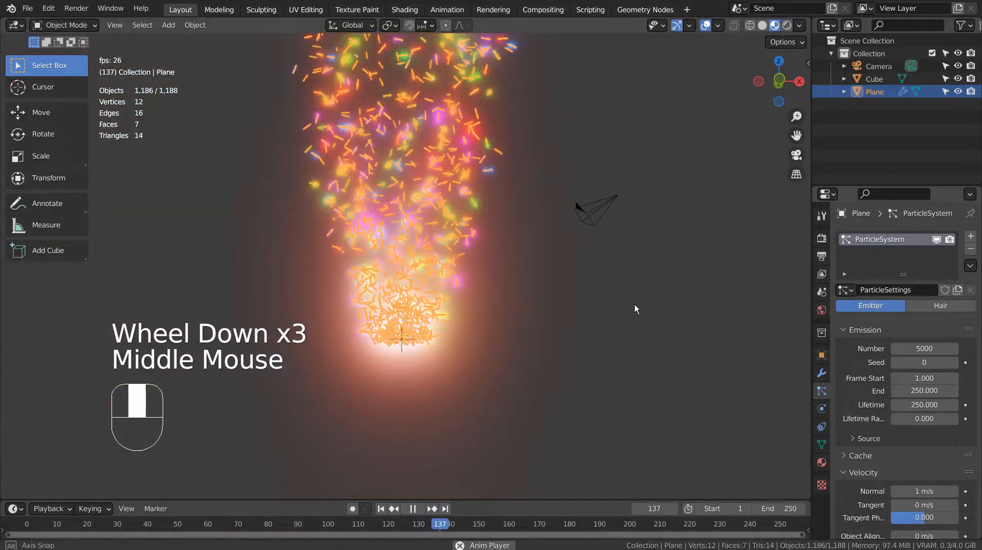
{"action": "type", "text": "5"}
{"action": "key", "text": "Return"}
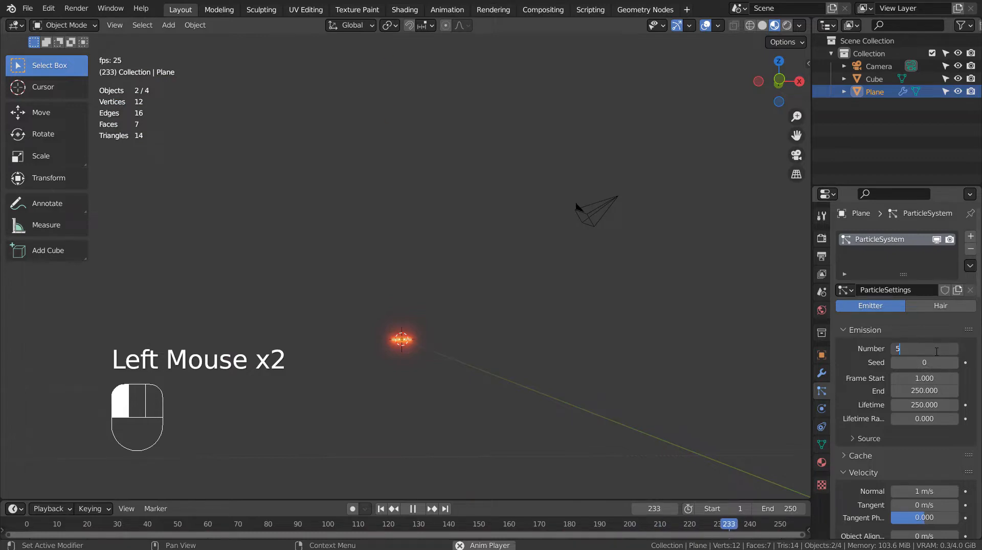
{"action": "type", "text": "000"}
{"action": "key", "text": "Return"}
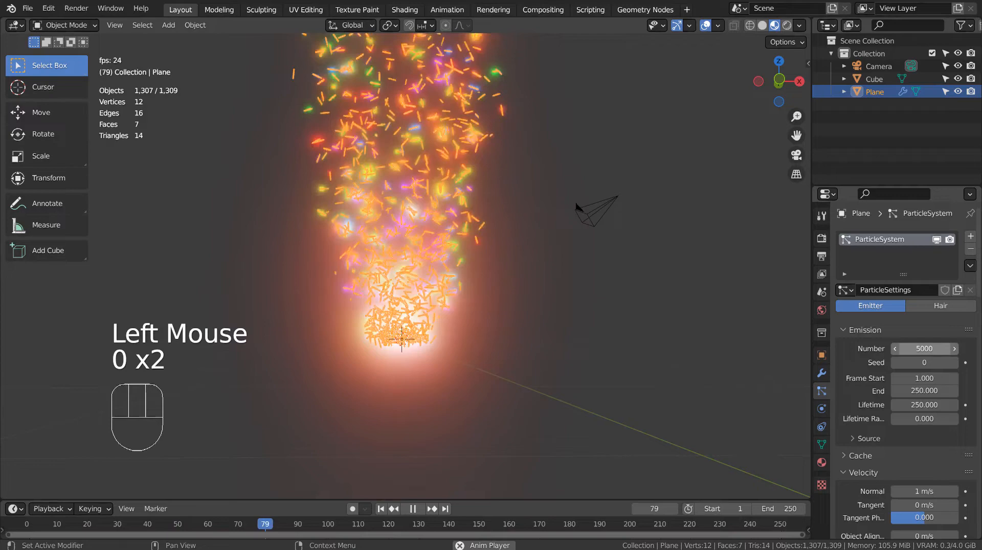
{"action": "type", "text": "1"}
{"action": "key", "text": "Return"}
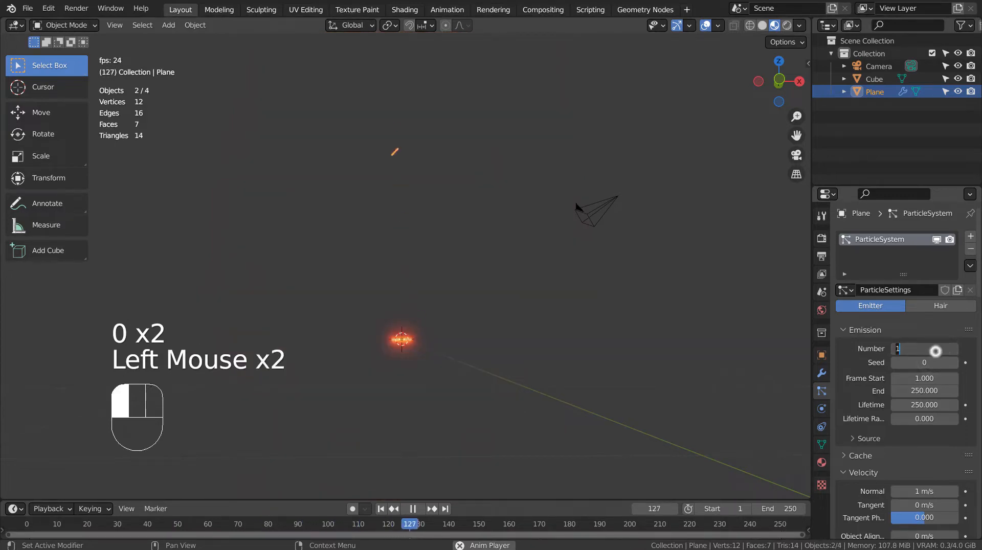
{"action": "type", "text": "000"}
{"action": "key", "text": "Return"}
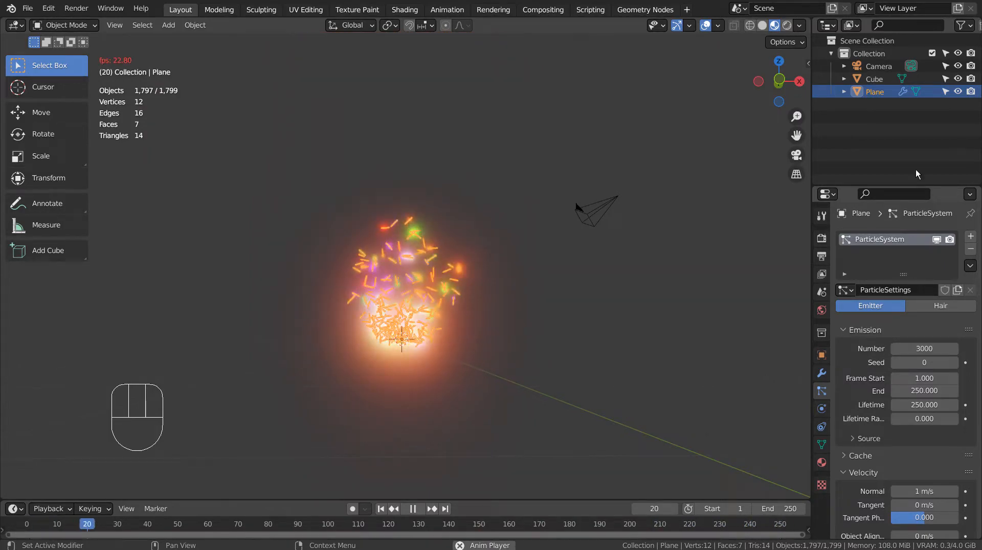
{"action": "scroll", "coordinate": [633, 211], "scroll_direction": "up", "scroll_amount": 3}
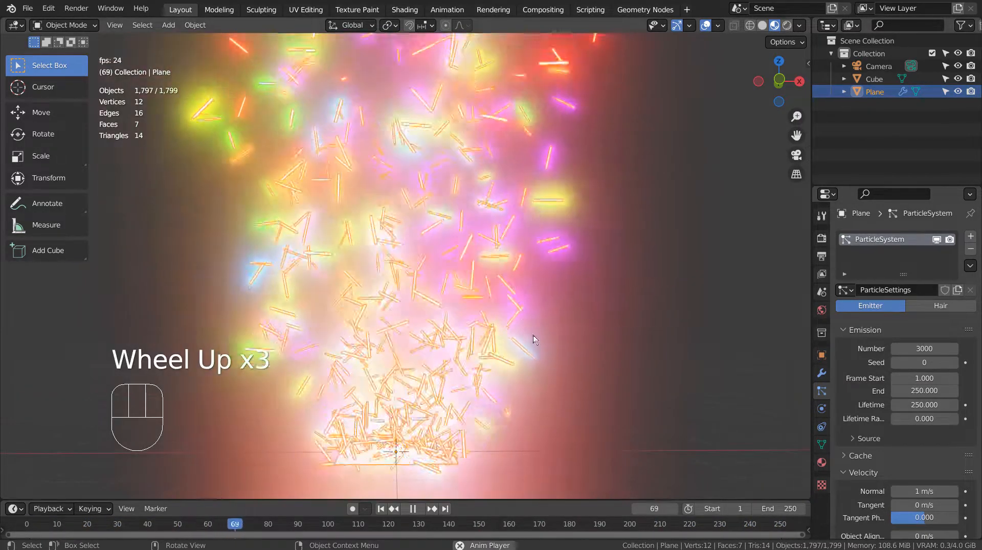
- Lower the Cube material's Emission Strength to 35
{"action": "left_click", "coordinate": [874, 79]}
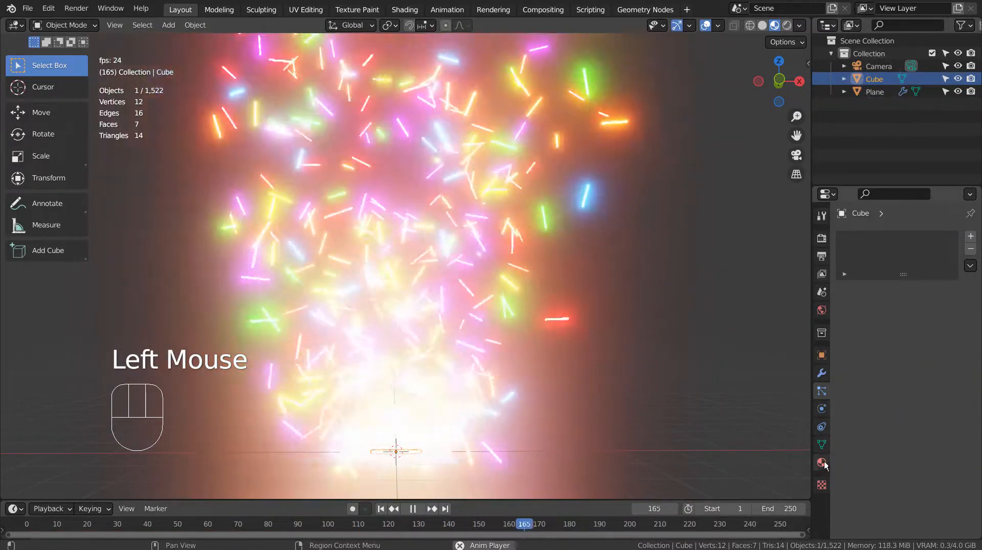
{"action": "left_click", "coordinate": [821, 462]}
{"action": "left_click", "coordinate": [909, 410]}
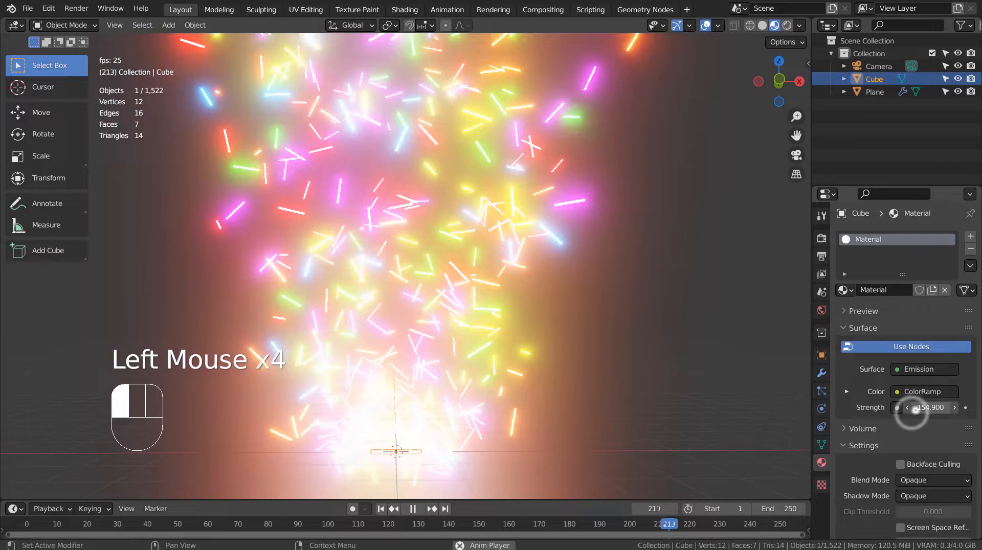
{"action": "type", "text": "35"}
{"action": "key", "text": "Return"}
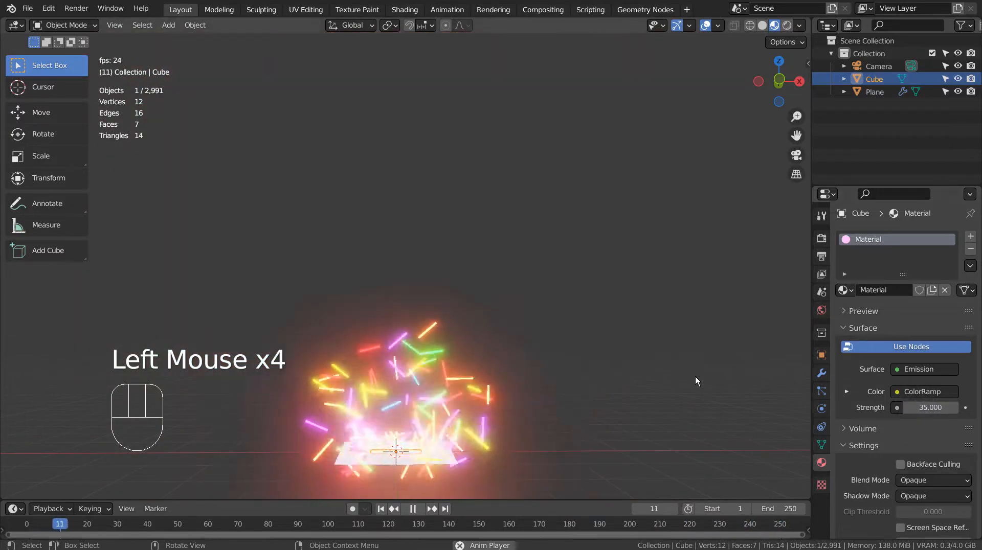
- Raise the plane's particle Emission Number, trying 5000 and 1000 before settling on 2000
{"action": "left_click", "coordinate": [821, 391]}
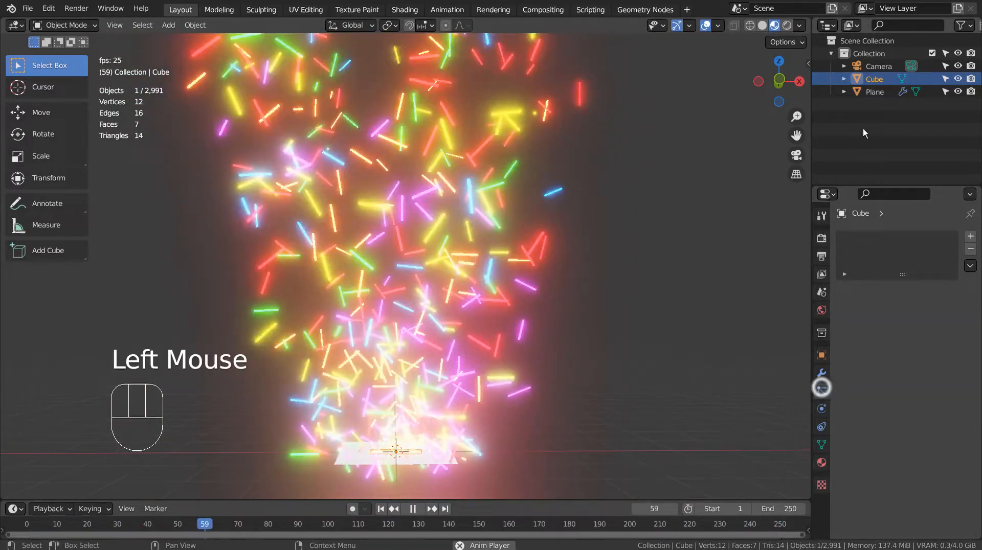
{"action": "left_click", "coordinate": [873, 92]}
{"action": "left_click", "coordinate": [932, 349]}
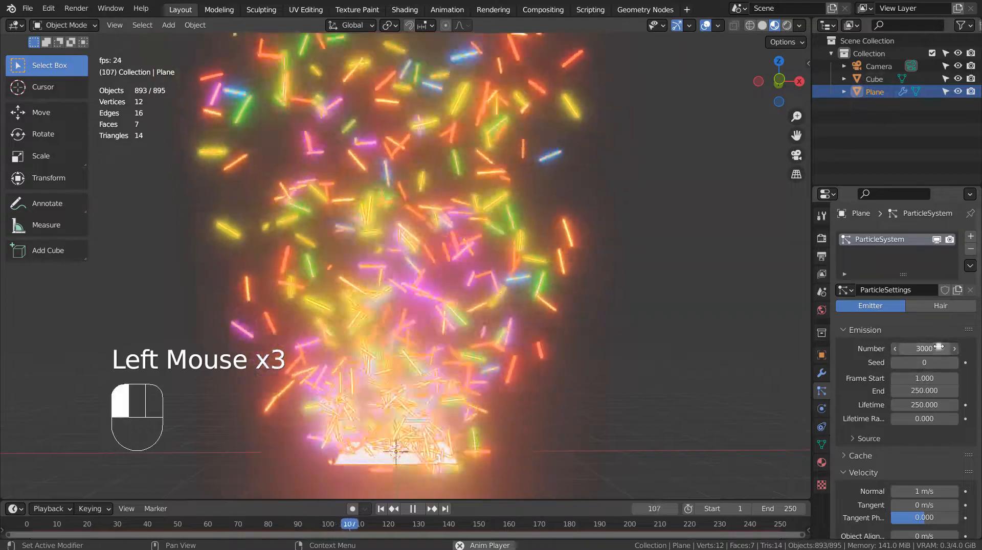
{"action": "type", "text": "5000"}
{"action": "key", "text": "Return"}
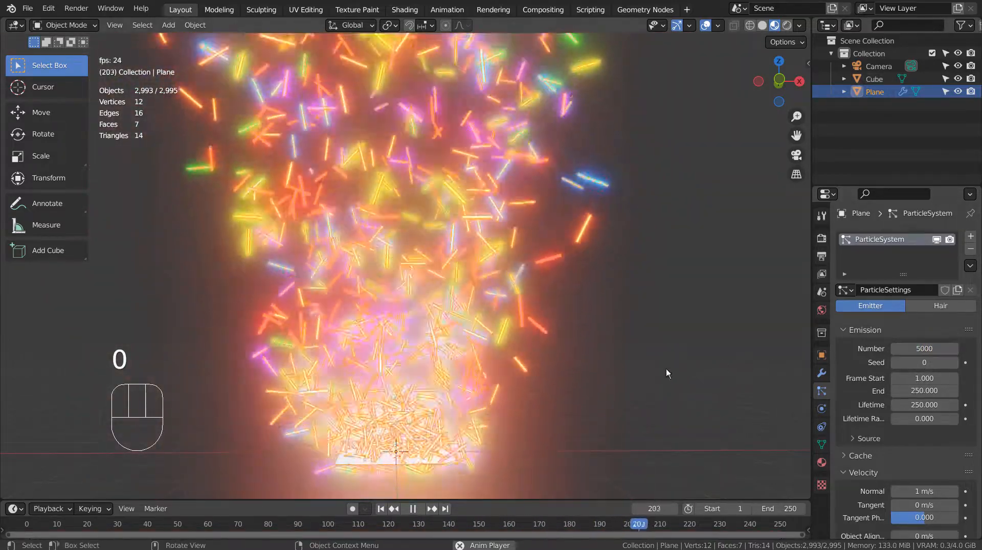
{"action": "type", "text": "1"}
{"action": "key", "text": "Return"}
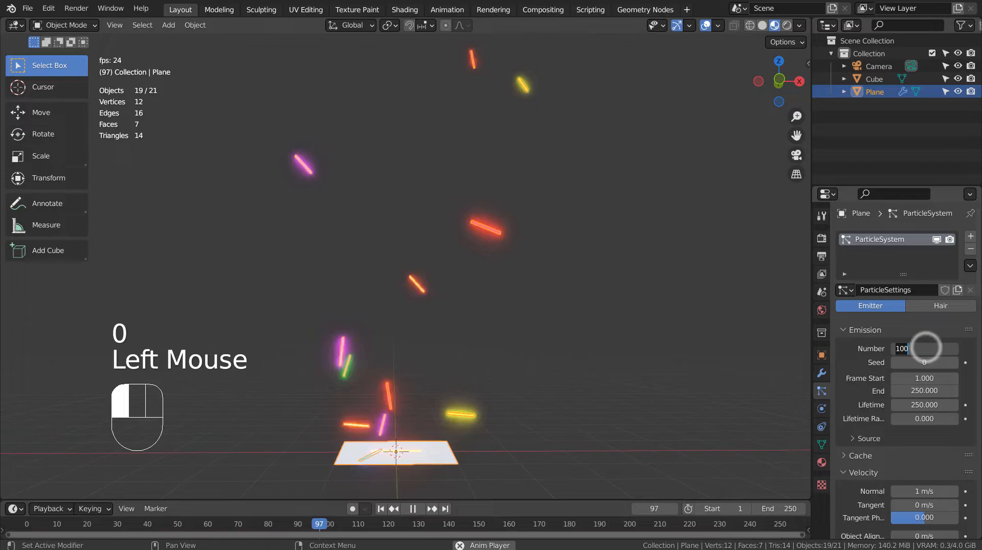
{"action": "type", "text": "2000"}
{"action": "key", "text": "Return"}
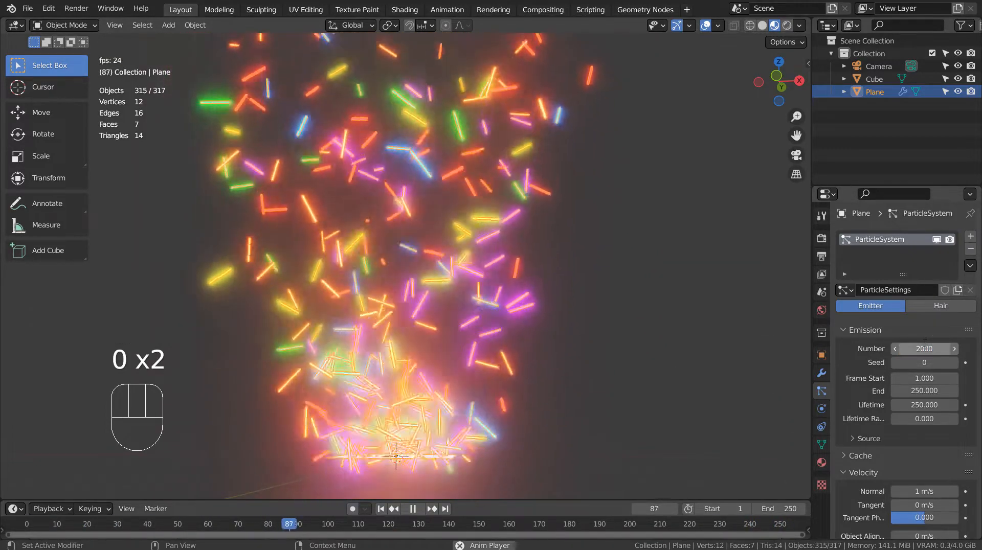
{"action": "mouse_move", "coordinate": [622, 403]}
{"action": "middle_mouse_down"}
{"action": "mouse_move", "coordinate": [641, 430]}
{"action": "mouse_move", "coordinate": [670, 358]}
{"action": "middle_mouse_up"}
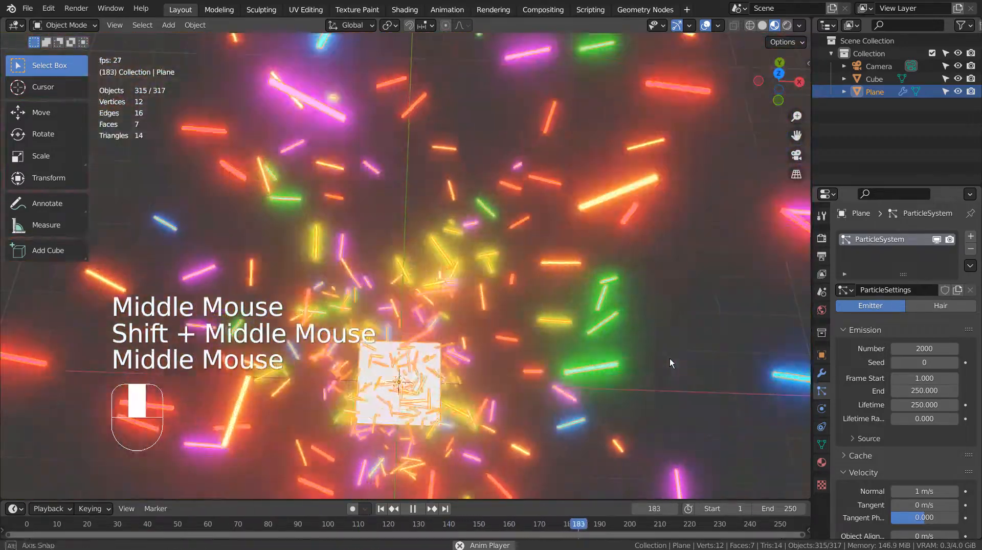